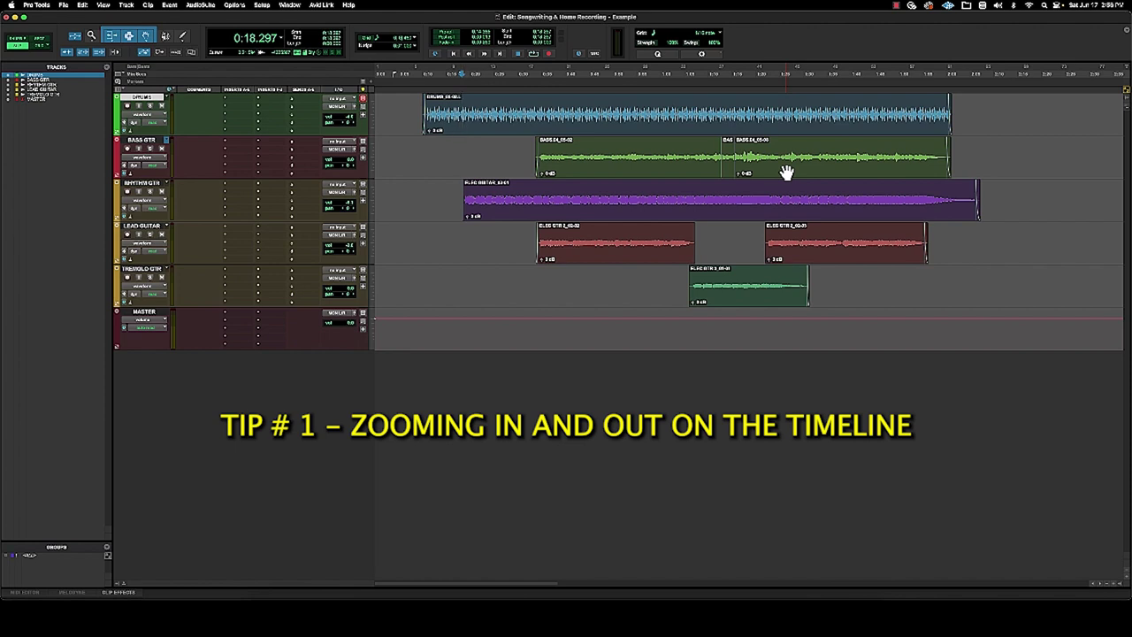
- Zoom in close on the Drums clip's start, then zoom out until all five tracks' clips fit
key(super+bracketleft)
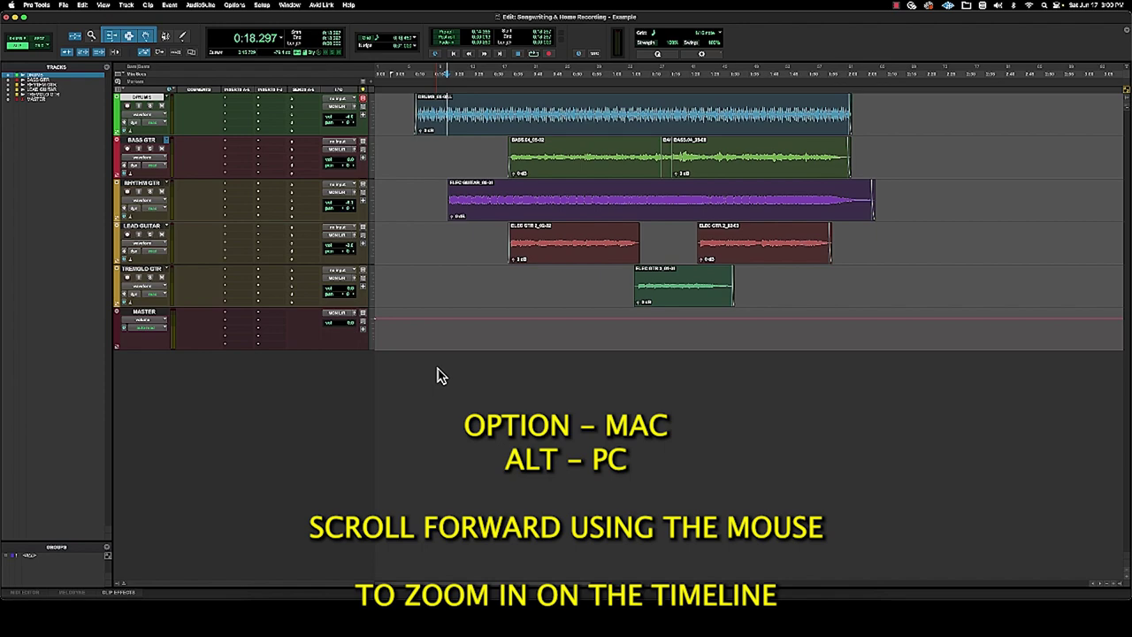
alt+scroll(439, 375, up, 6)
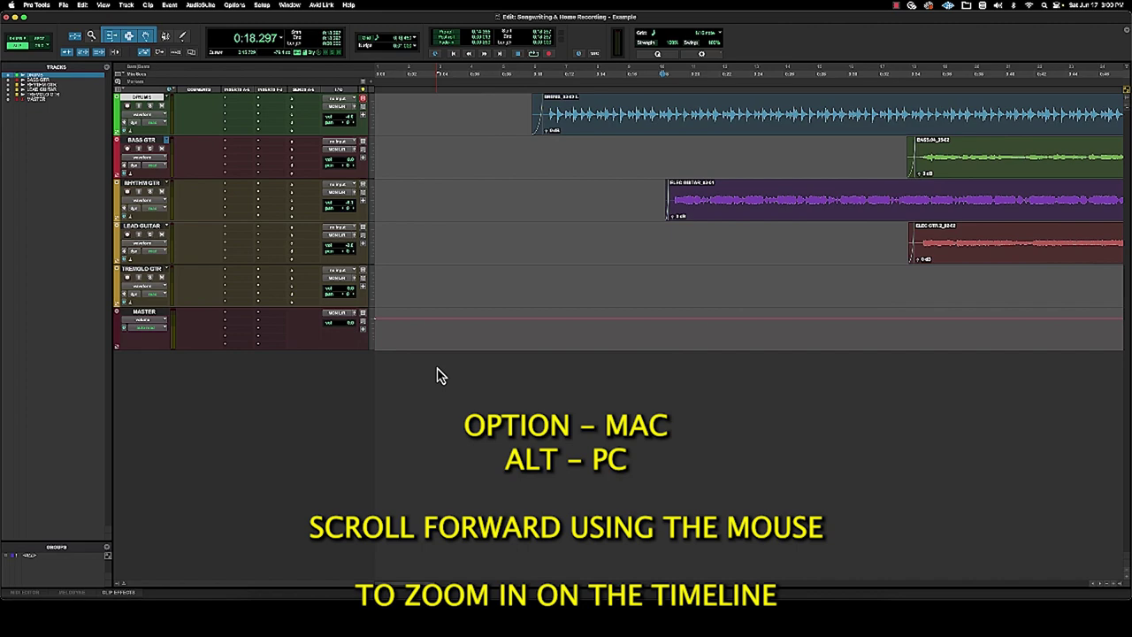
alt+scroll(439, 375, up, 5)
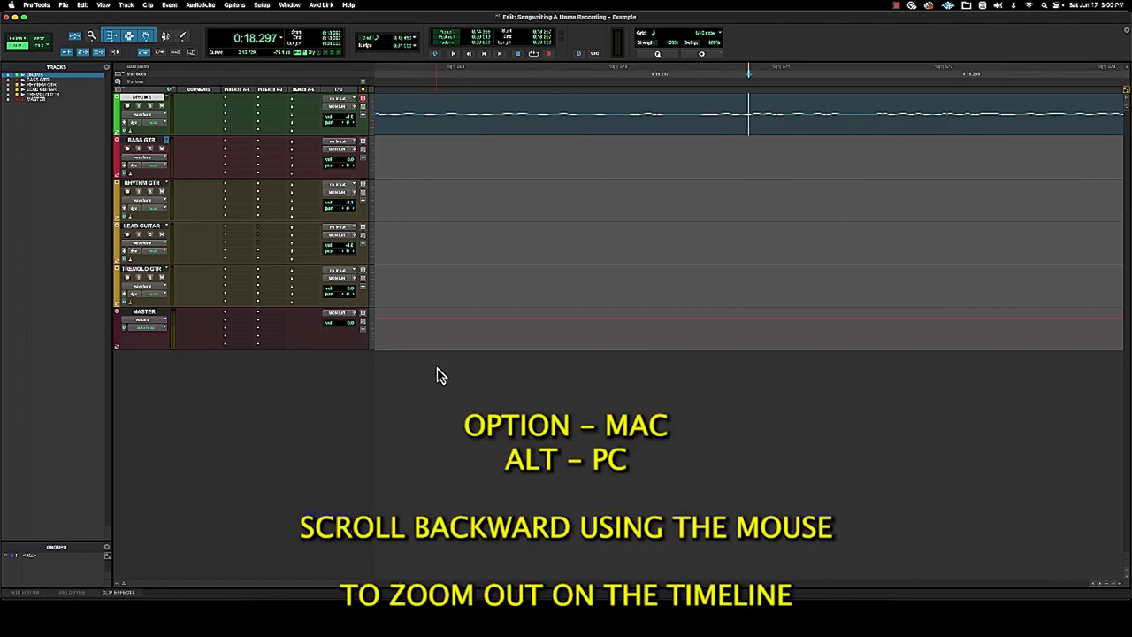
alt+scroll(439, 376, down, 5)
alt+scroll(439, 376, down, 5)
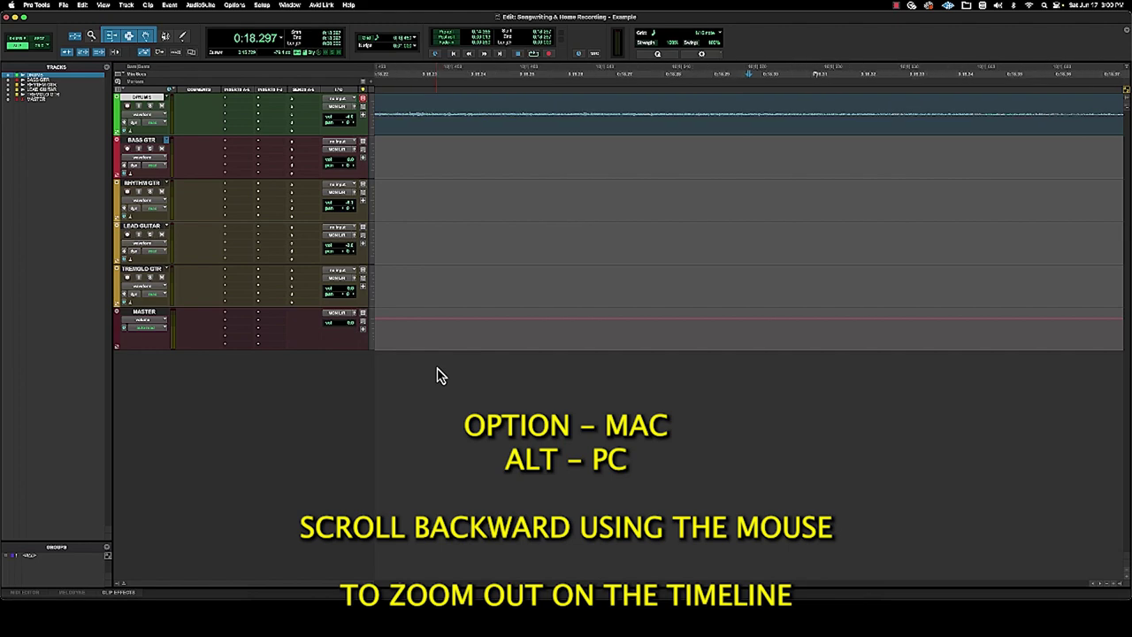
alt+scroll(440, 376, down, 5)
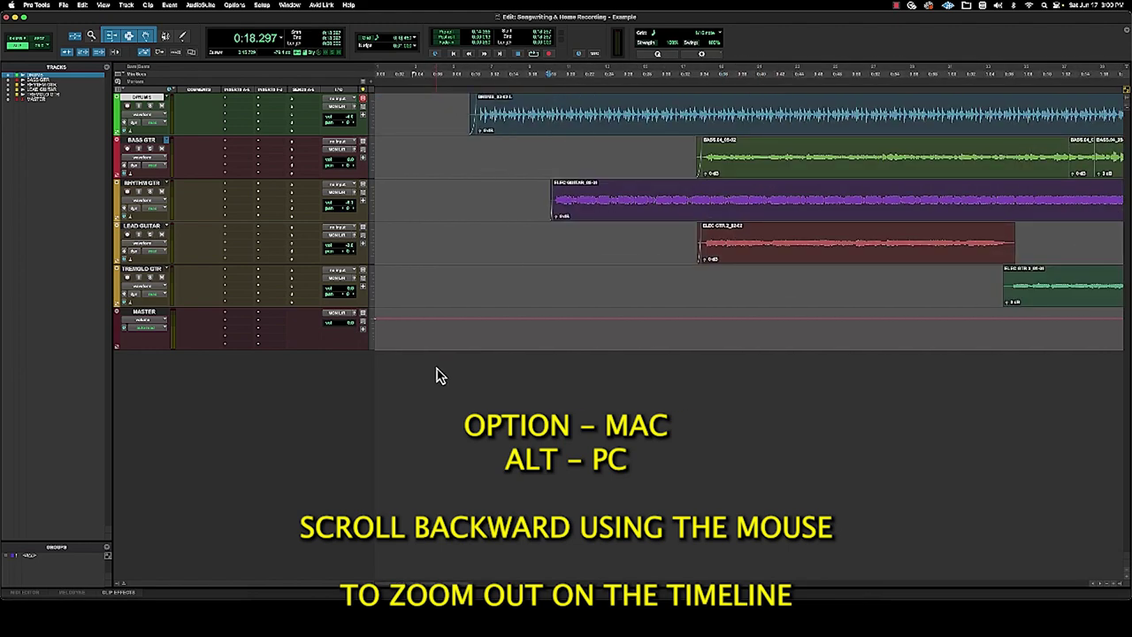
alt+scroll(440, 376, down, 3)
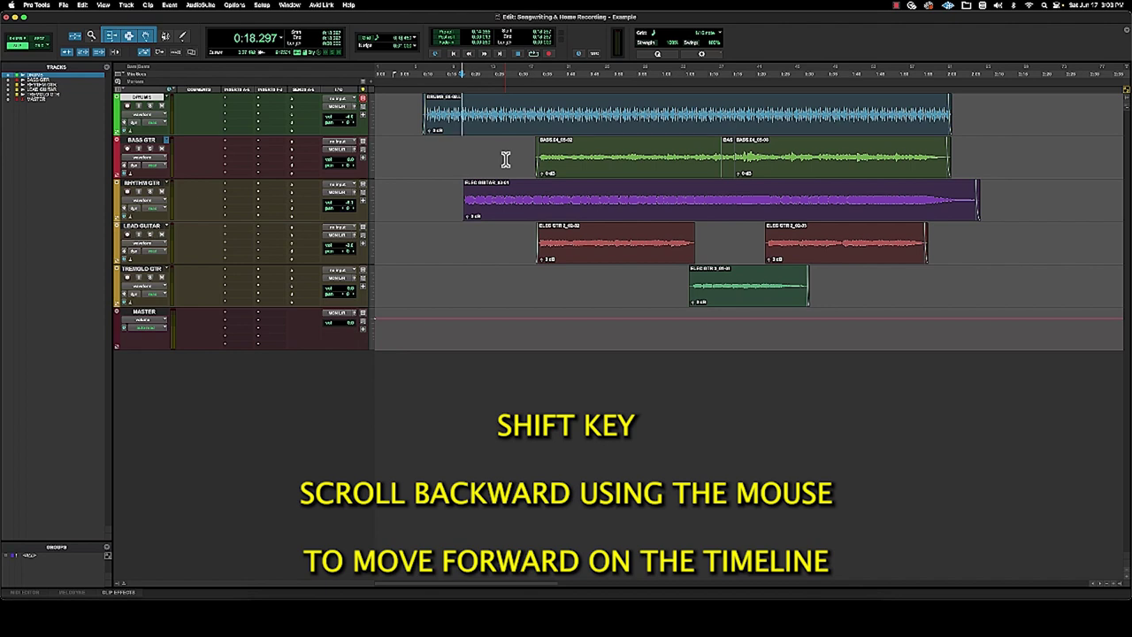
scroll(505, 157, right, 10)
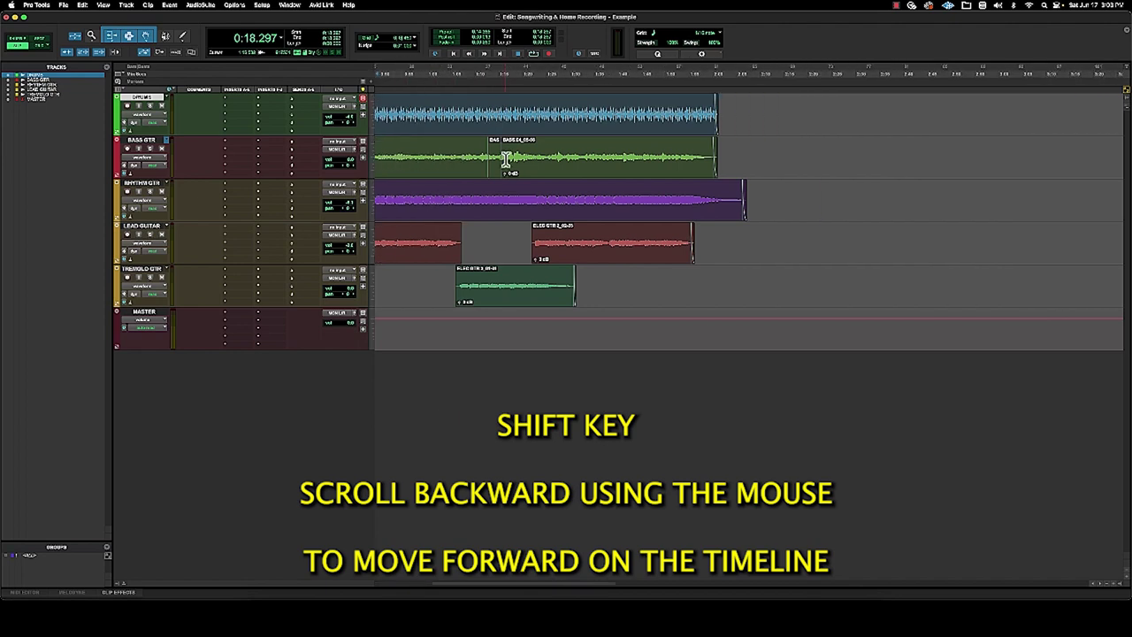
scroll(504, 159, right, 2)
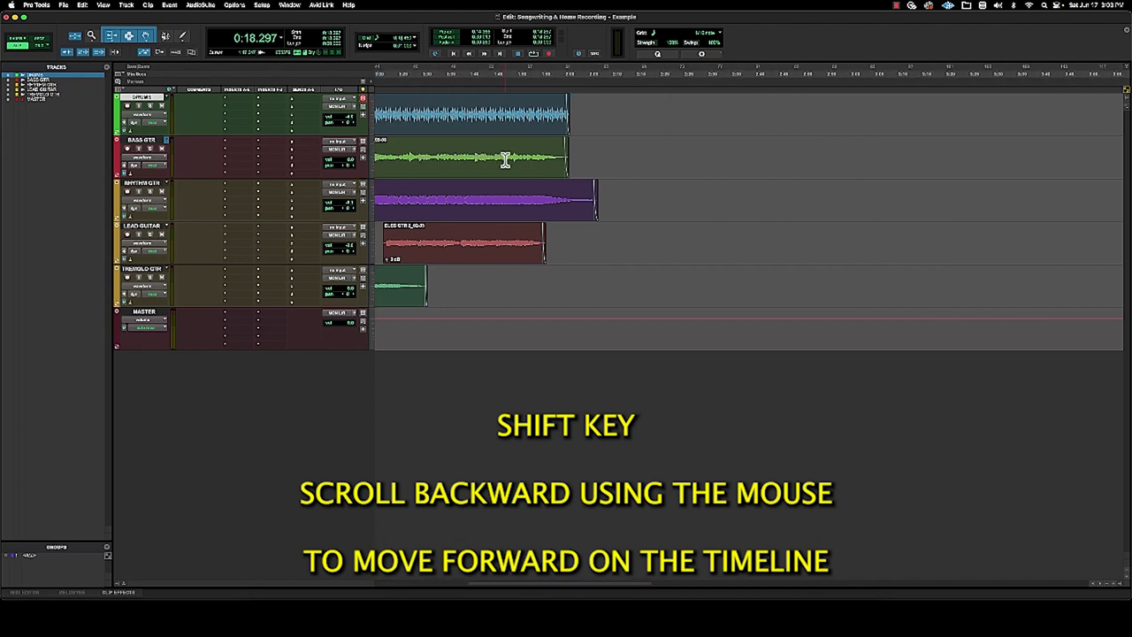
scroll(505, 159, left, 12)
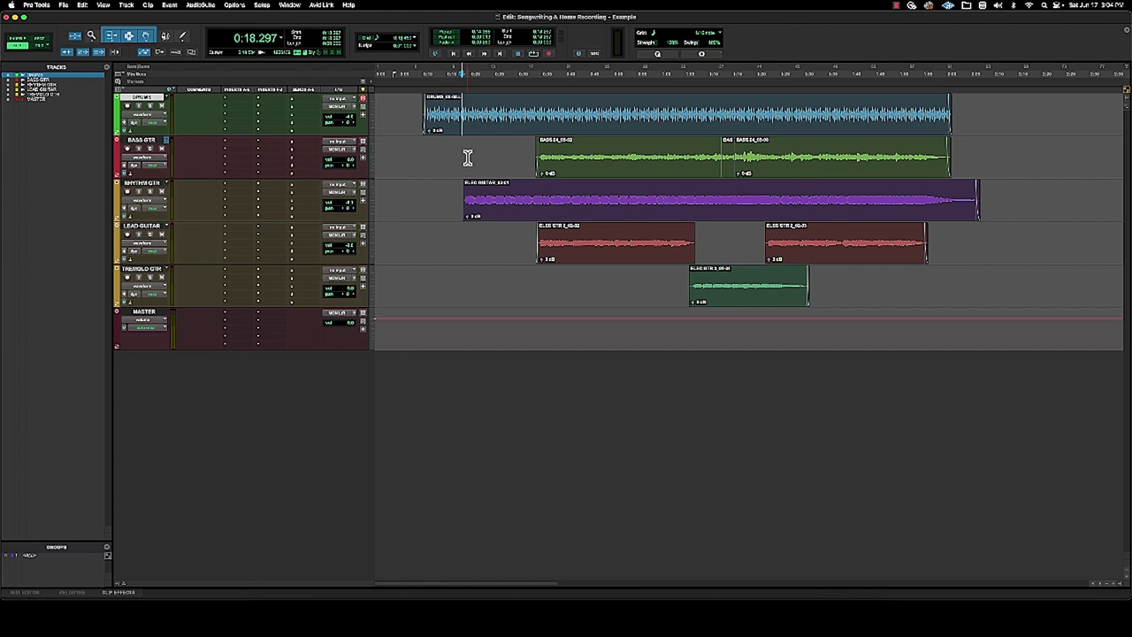
- Zoom in near the rhythm guitar fade-in and place the edit point on a Drums hit at 0:19.133
key(super+bracketright)
key(super+bracketright)
key(super+bracketright)
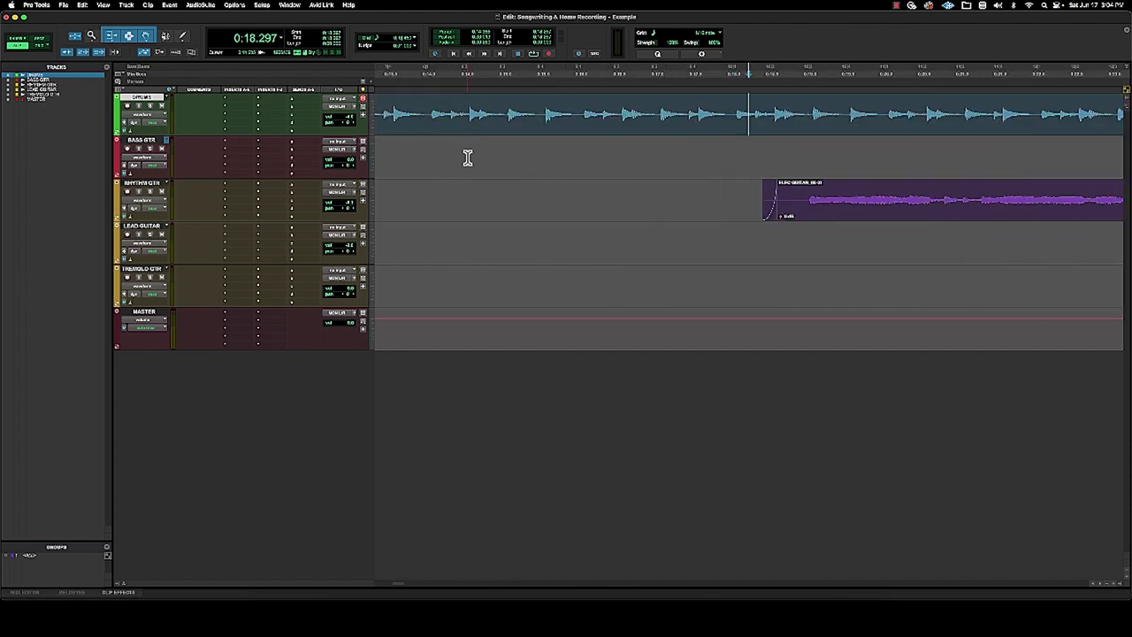
scroll(468, 157, right, 5)
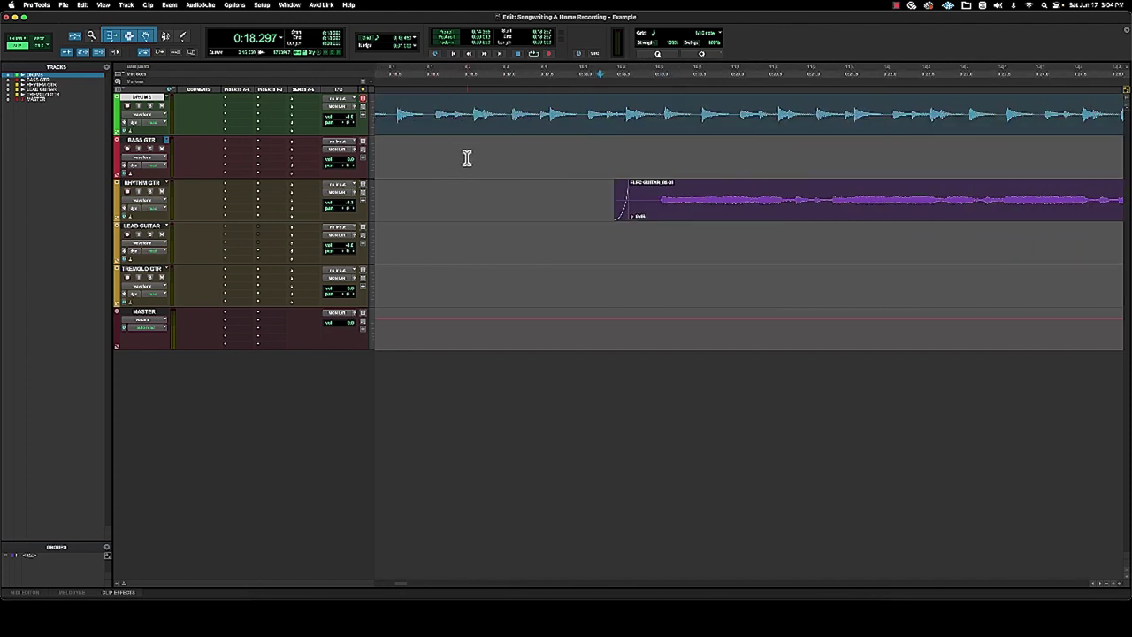
scroll(657, 130, right, 1)
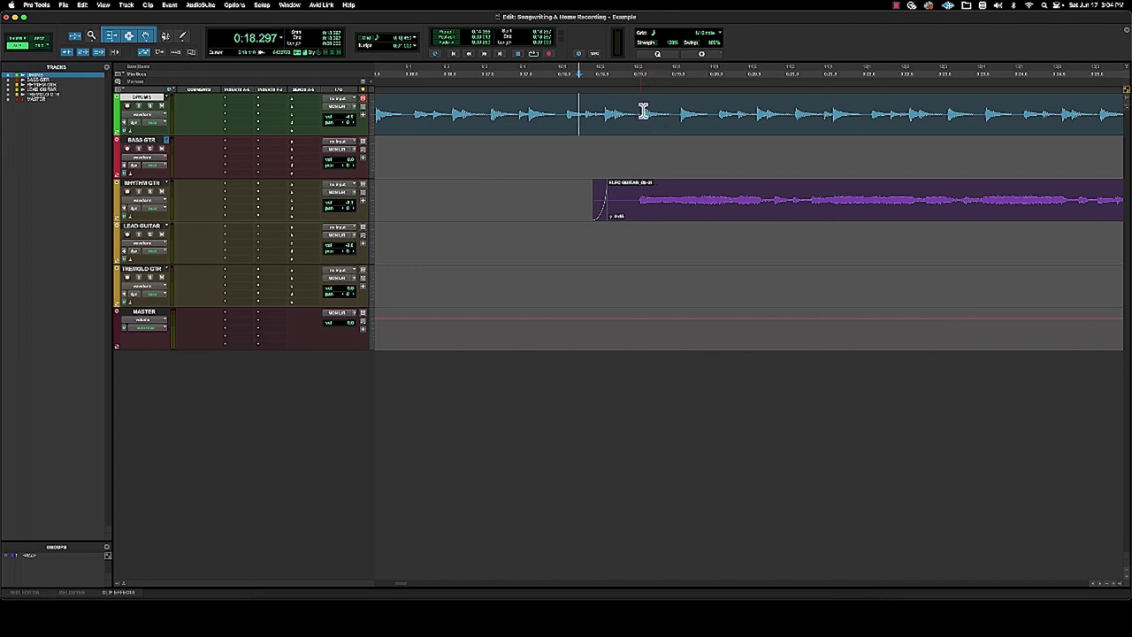
click(642, 110)
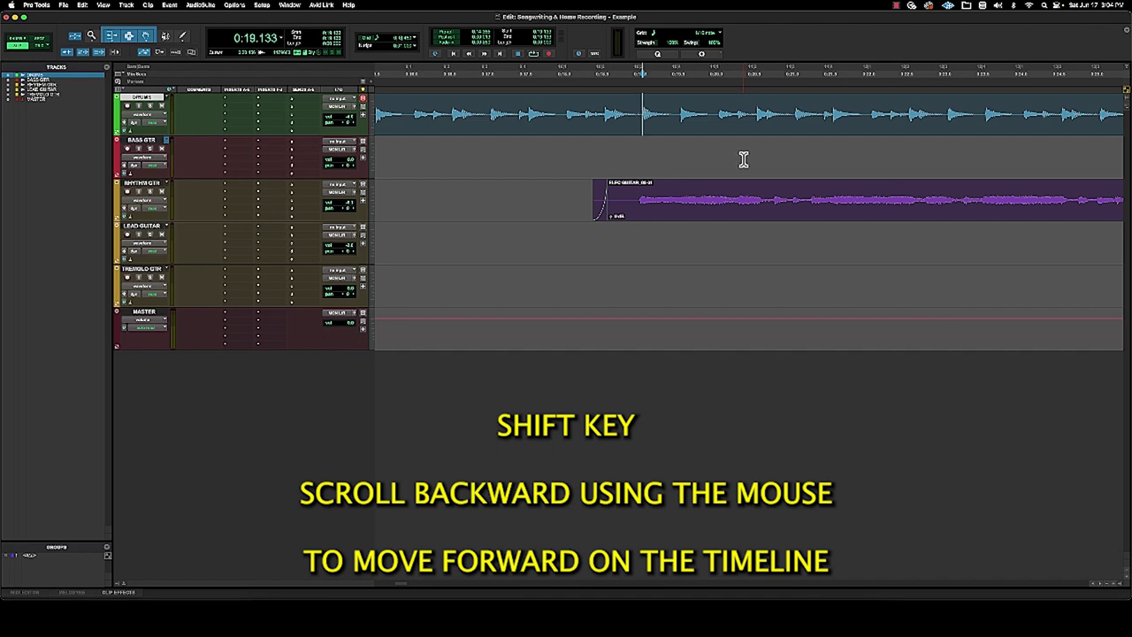
shift+scroll(743, 159, right, 5)
shift+scroll(740, 163, left, 2)
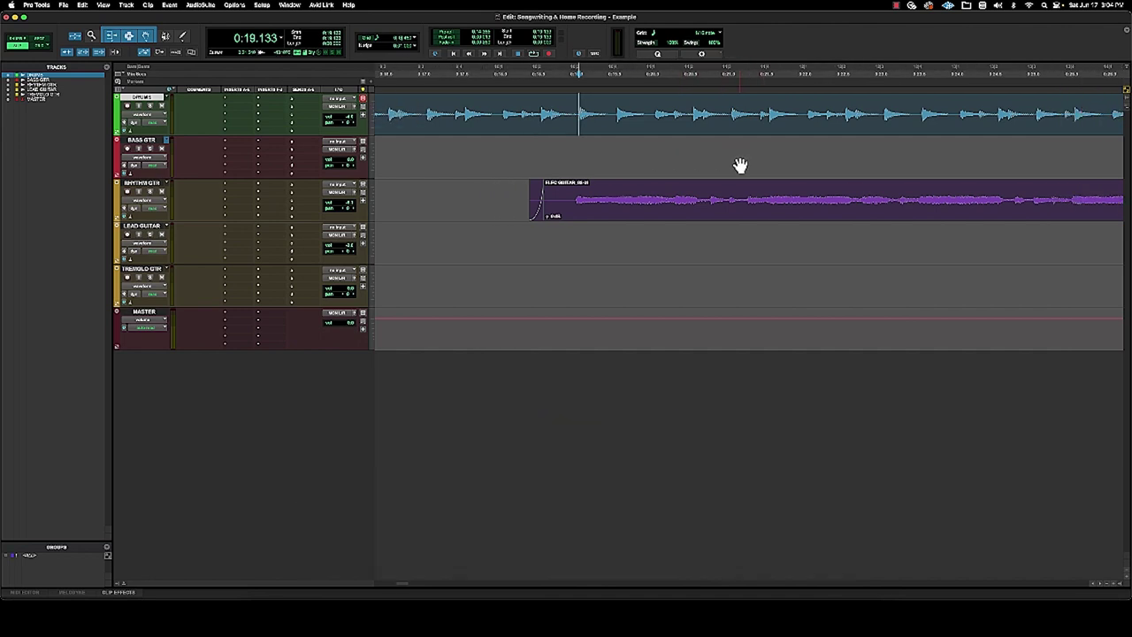
shift+scroll(740, 165, left, 6)
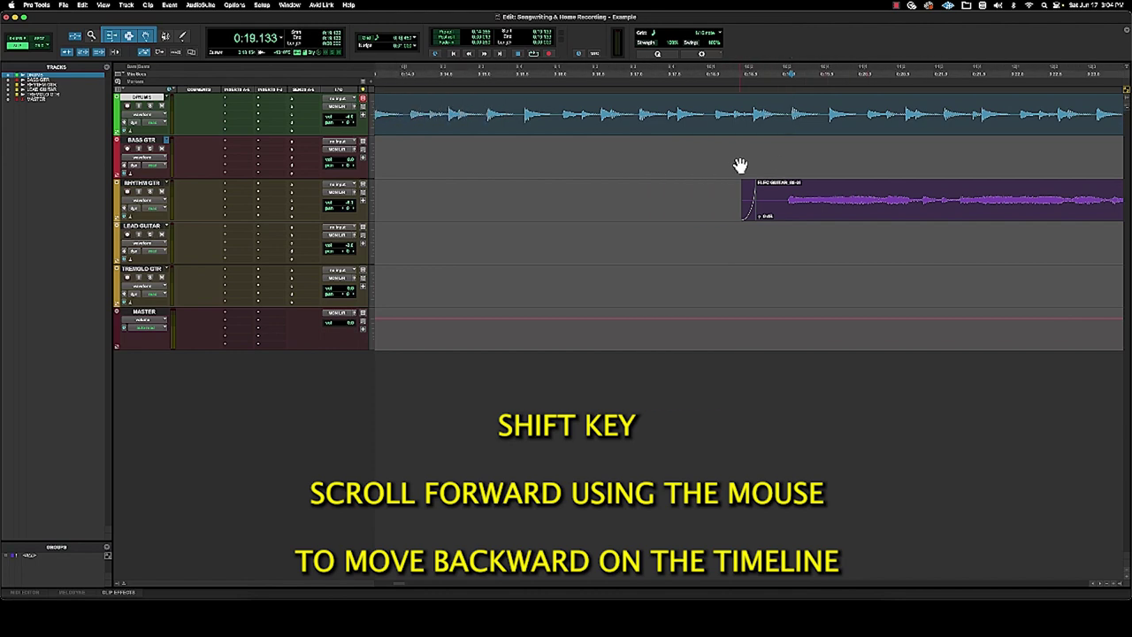
shift+scroll(740, 165, left, 2)
shift+scroll(739, 166, right, 6)
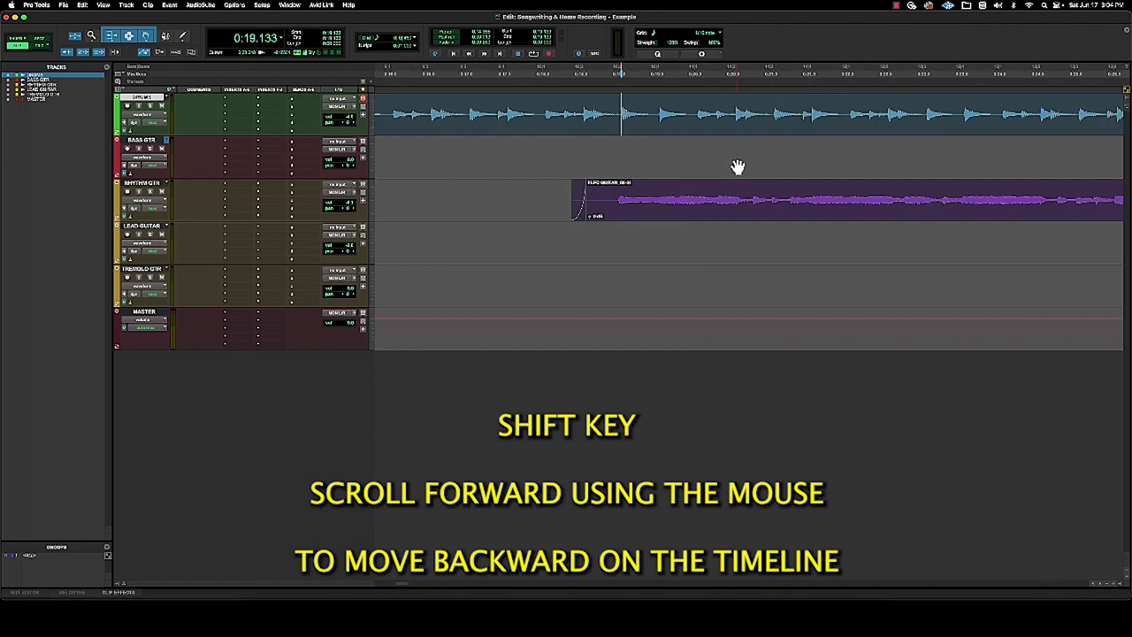
shift+scroll(738, 168, right, 1)
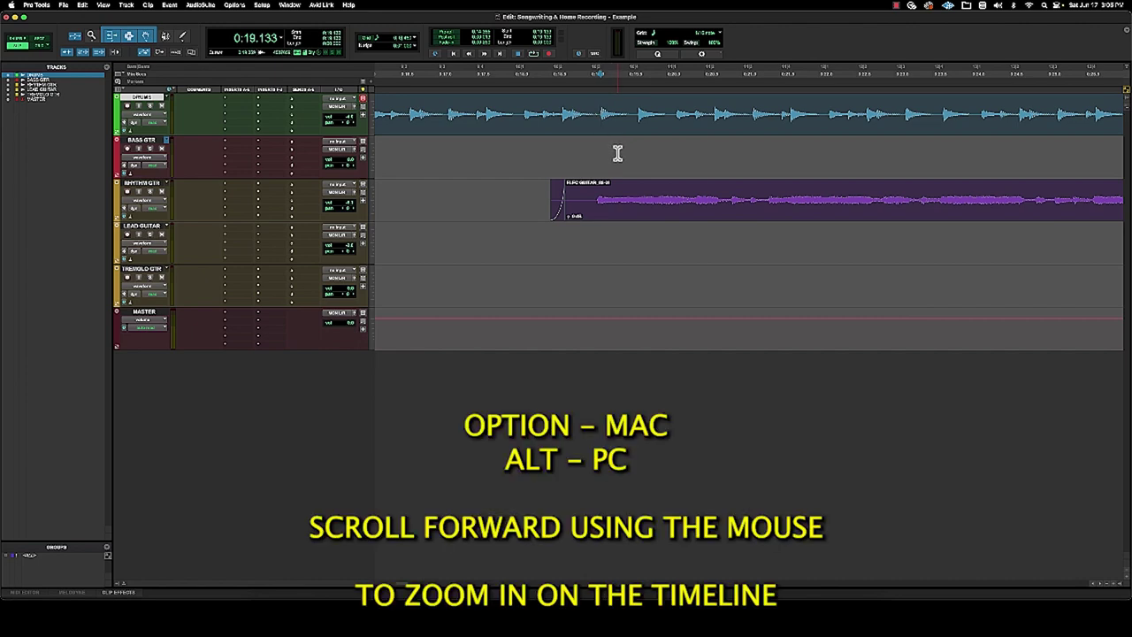
- Zoom in to fine detail and set the edit point at the drum hit's onset, 0:19.141
alt+scroll(617, 154, up, 1)
alt+scroll(617, 153, up, 2)
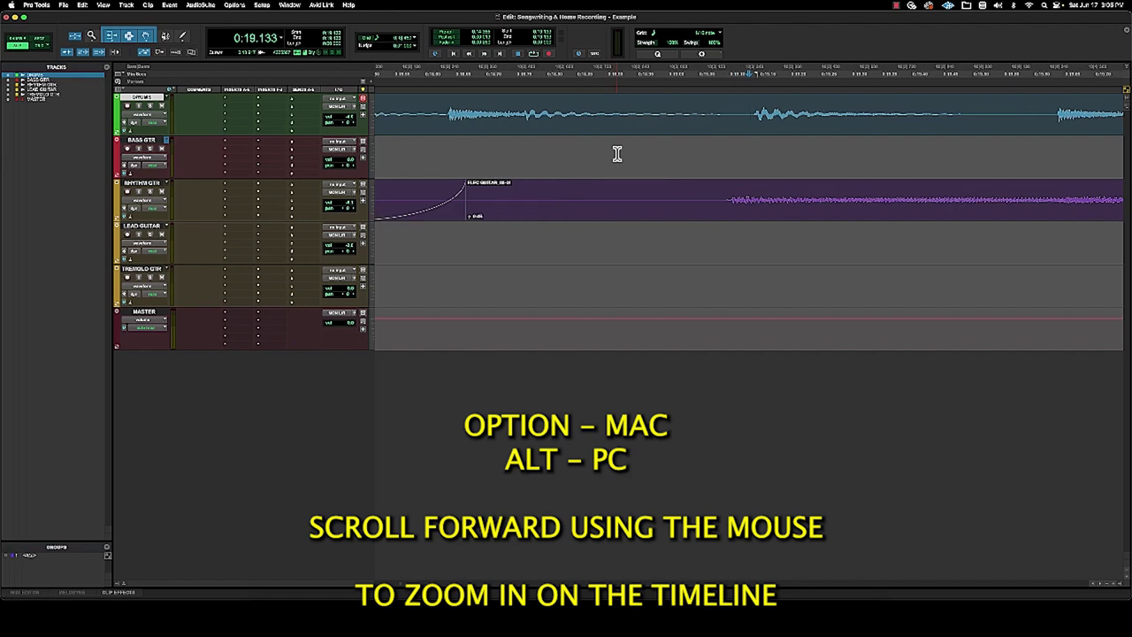
alt+scroll(617, 154, up, 2)
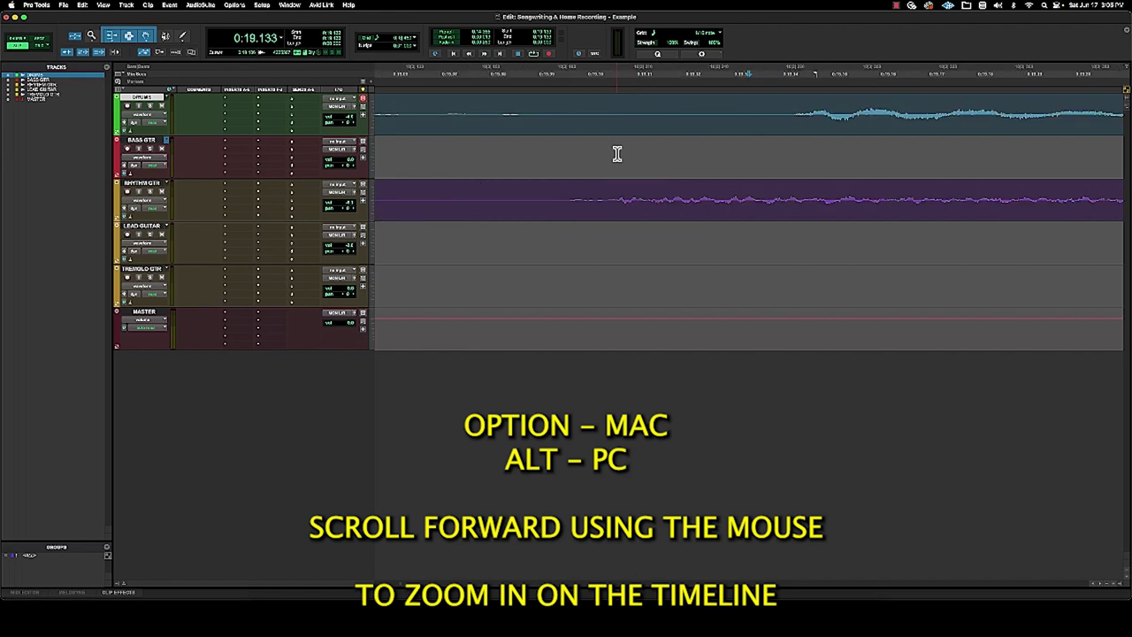
click(789, 113)
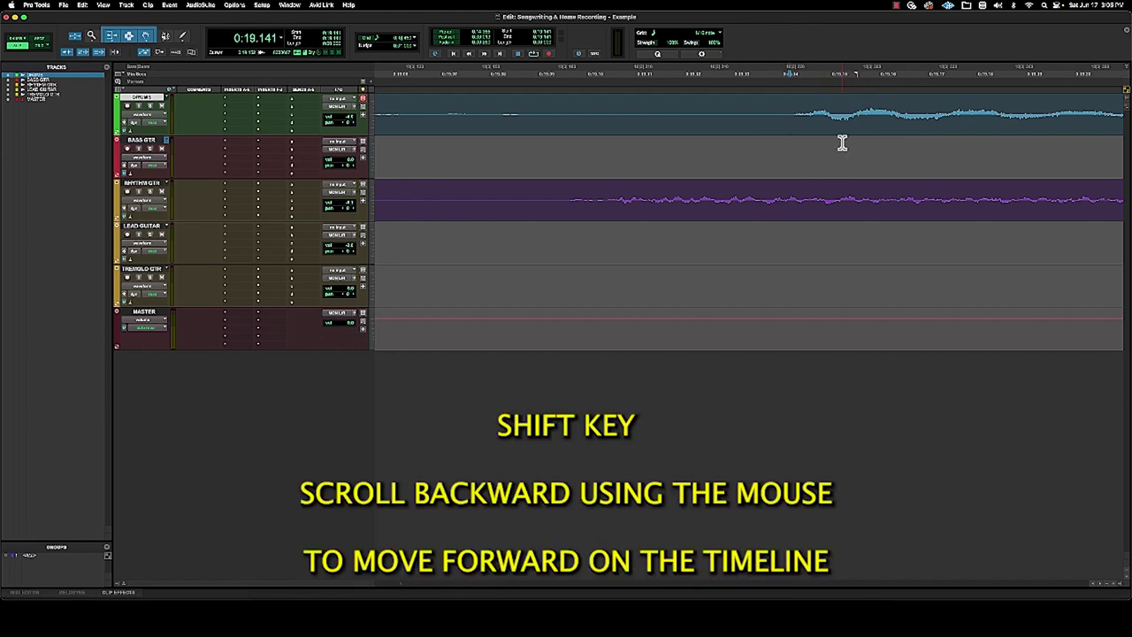
shift+scroll(842, 144, right, 2)
shift+scroll(842, 143, right, 15)
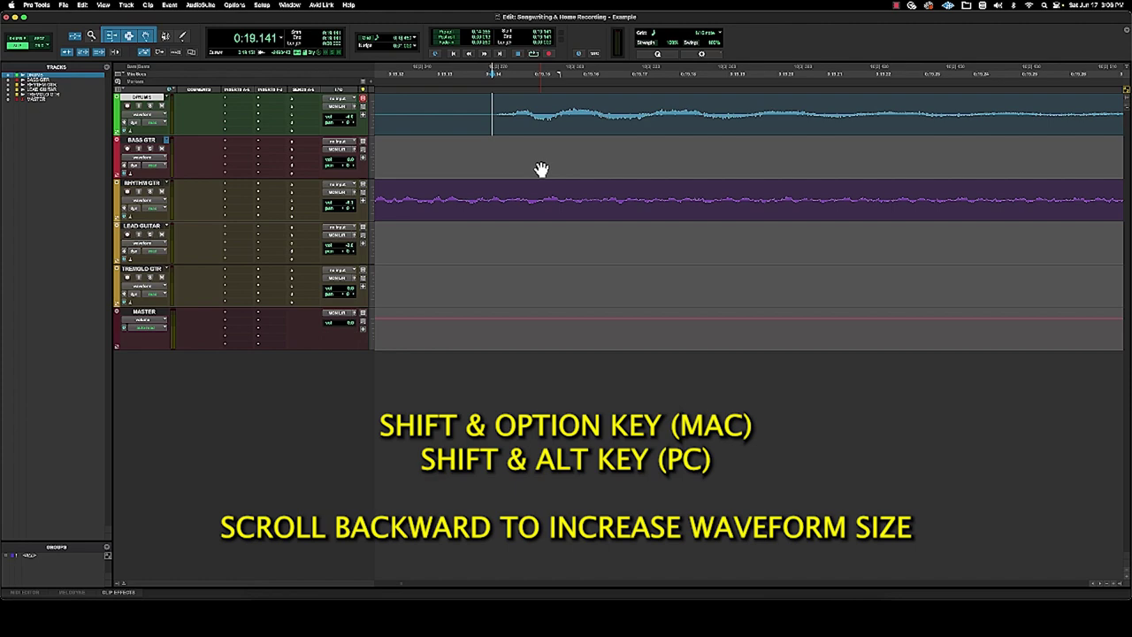
- Change the Drums and Rhythm guitar waveform height so the drum hit's shape reads more clearly
scroll(541, 169, up, 10)
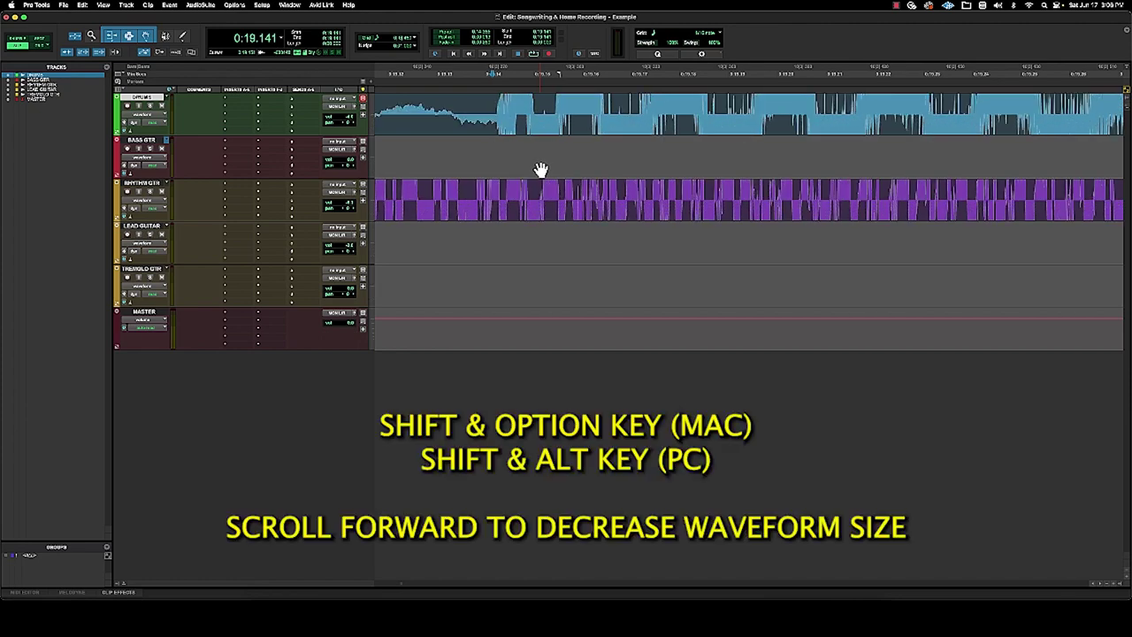
scroll(541, 169, down, 10)
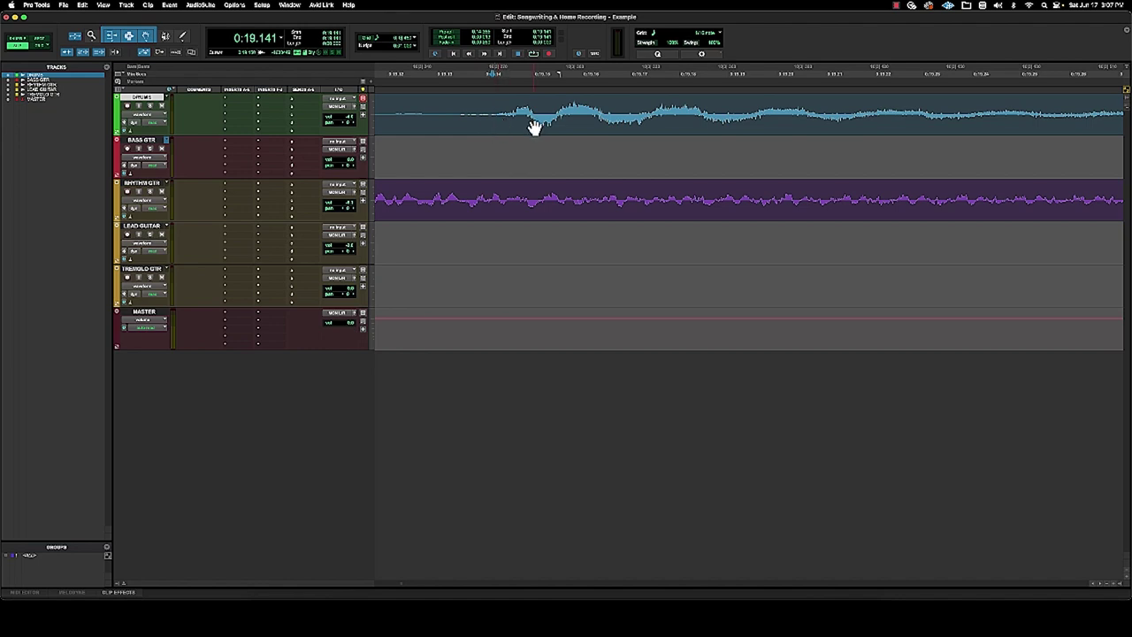
- Greatly enlarge the waveforms and move the edit point to the next drum transient at 0:19.142
key(super+alt+bracketright)
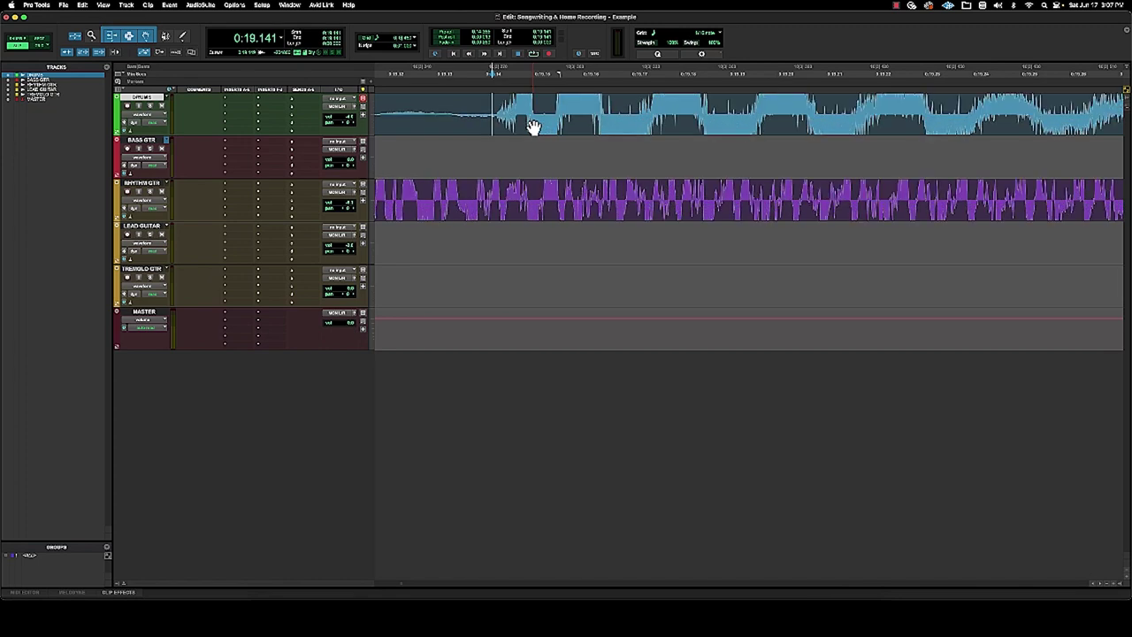
scroll(531, 127, down, 3)
scroll(477, 132, right, 5)
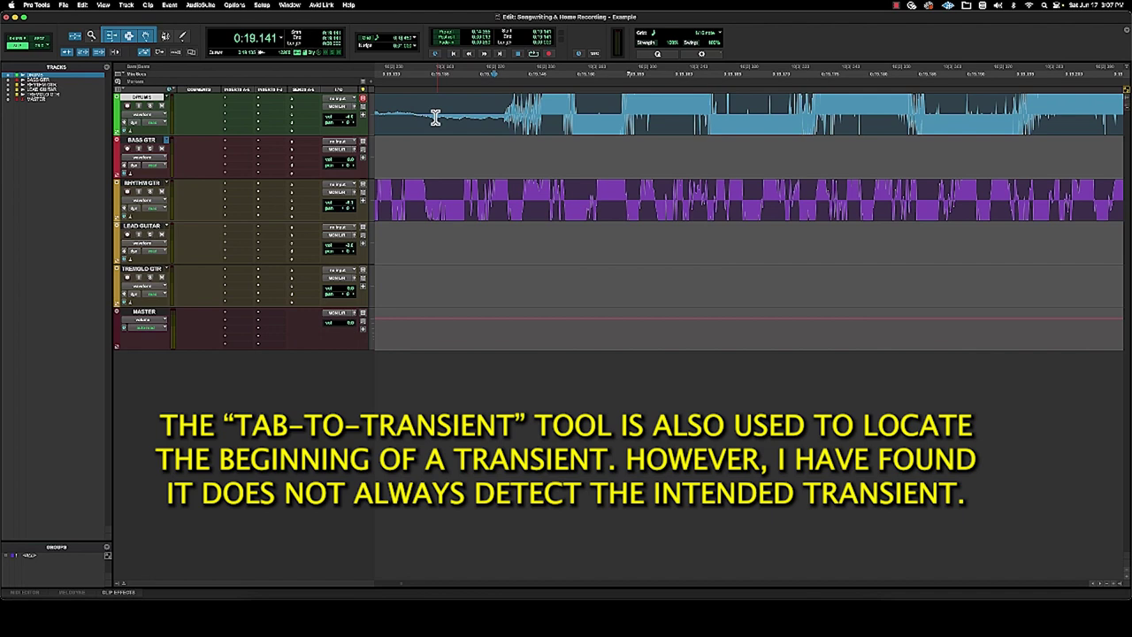
key(Tab)
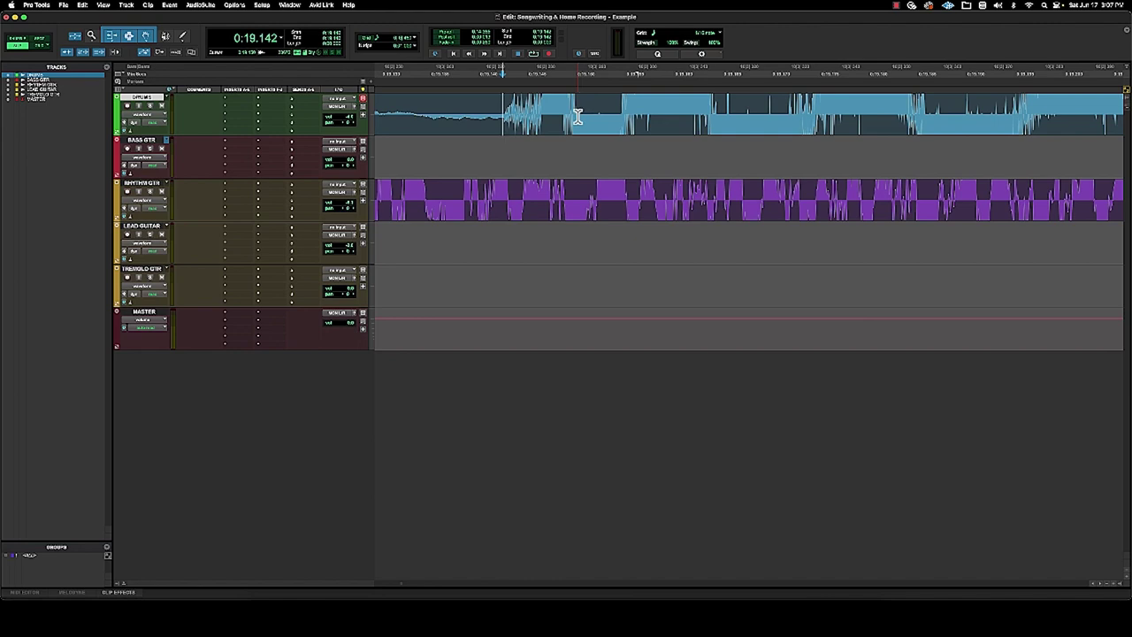
- Reduce the Drums and Rhythm guitar waveforms to a much smaller display height
scroll(578, 117, up, 3)
scroll(574, 117, up, 2)
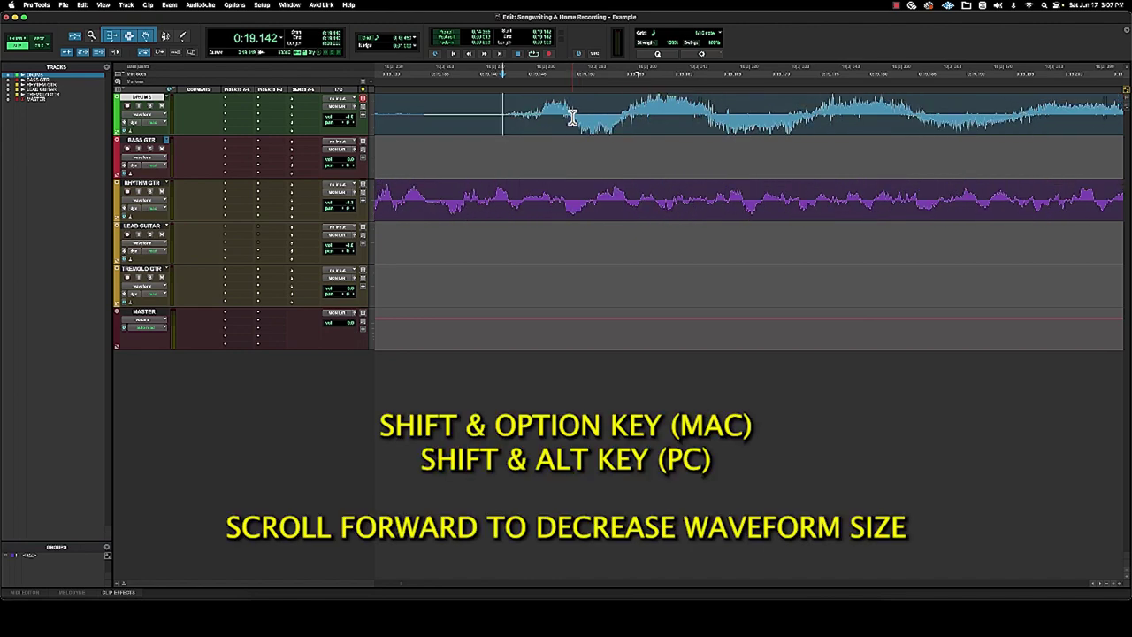
scroll(573, 117, up, 1)
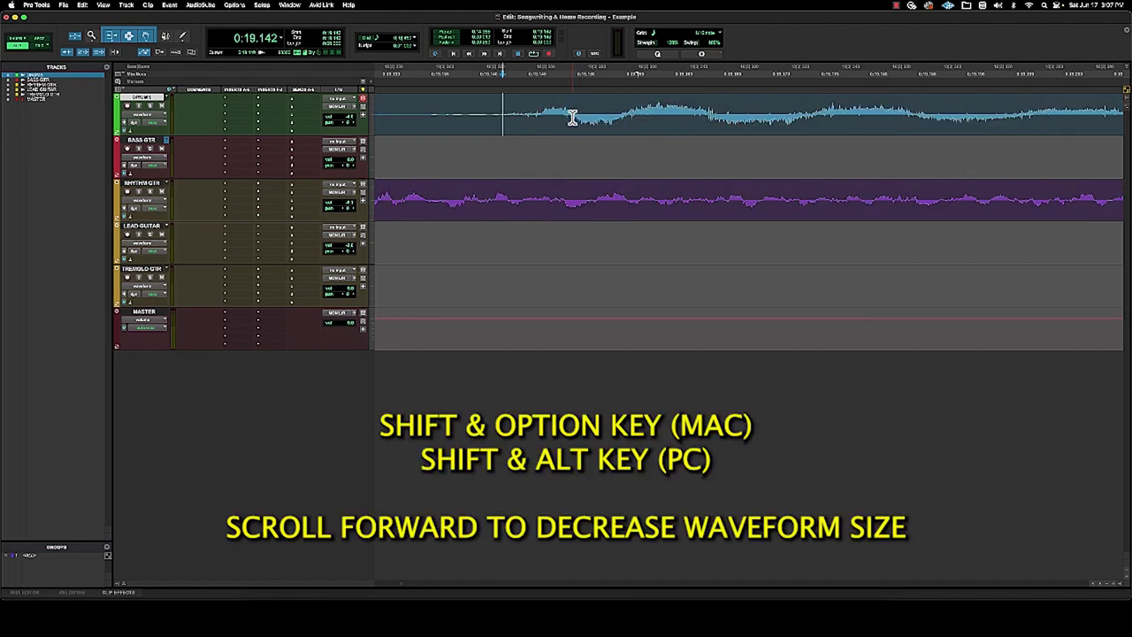
scroll(572, 117, up, 2)
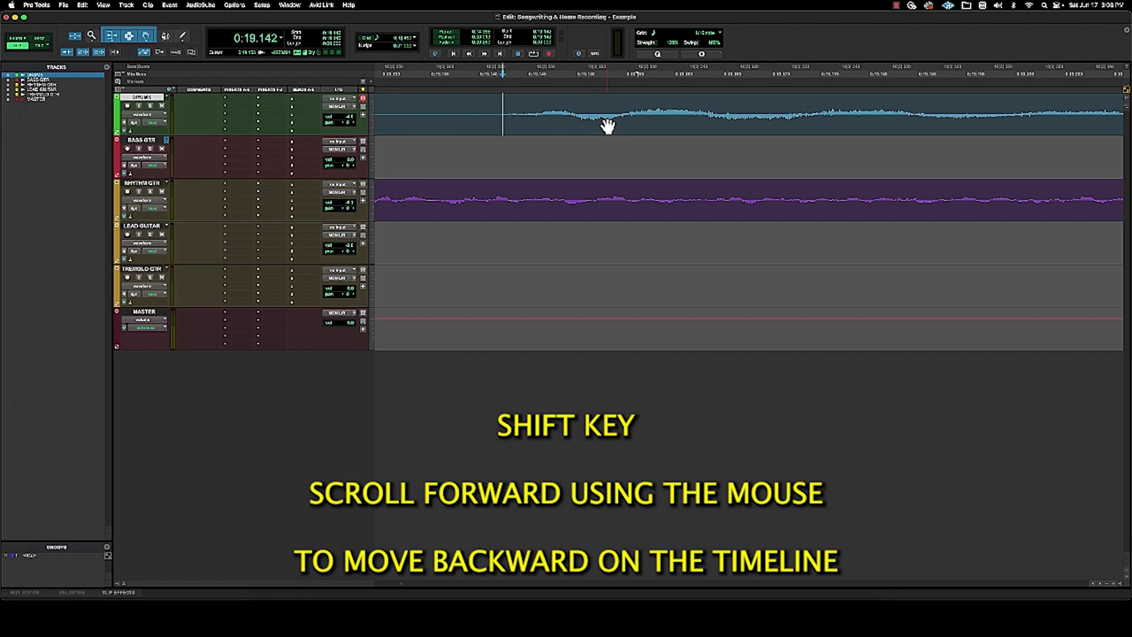
- Scroll back and forth along the timeline so the Drums waveform fills the track width
scroll(607, 125, left, 10)
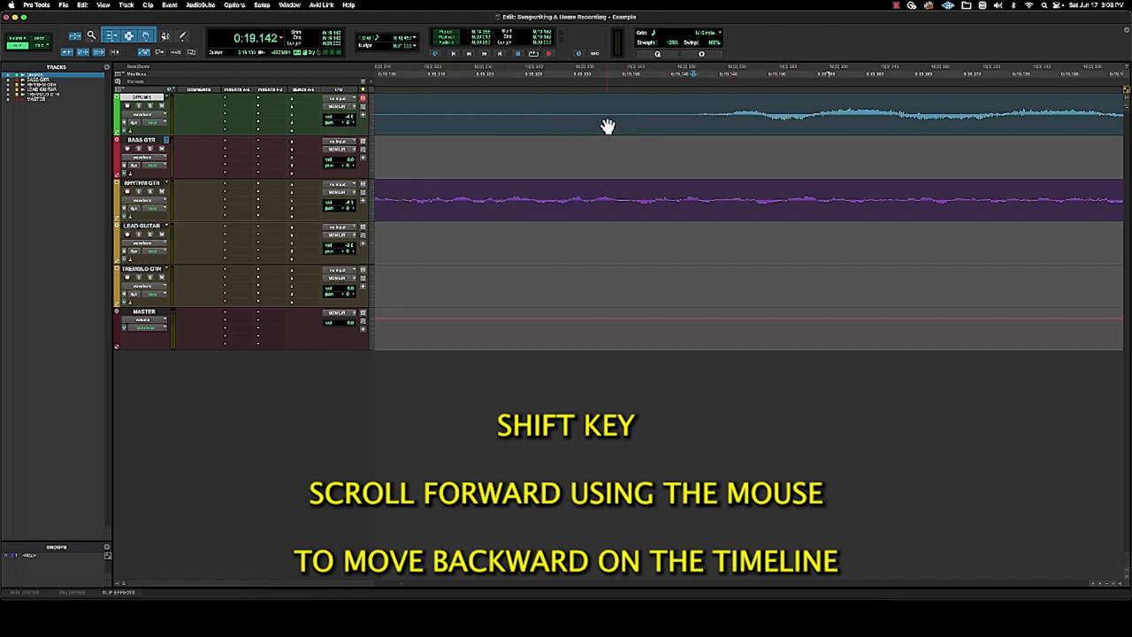
scroll(608, 125, left, 3)
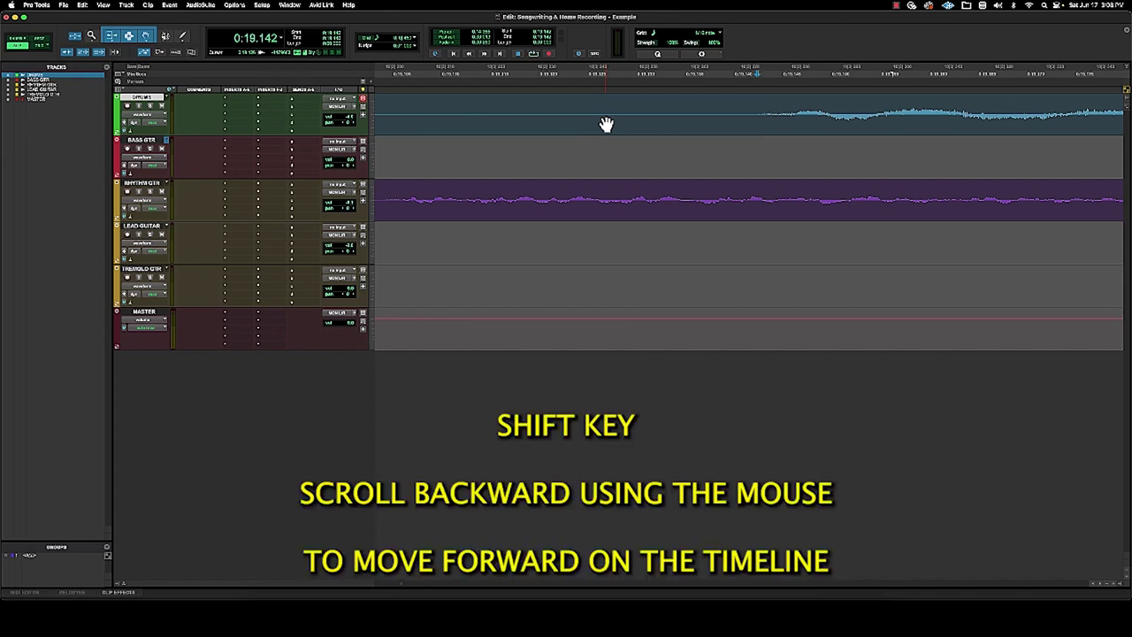
scroll(606, 124, right, 8)
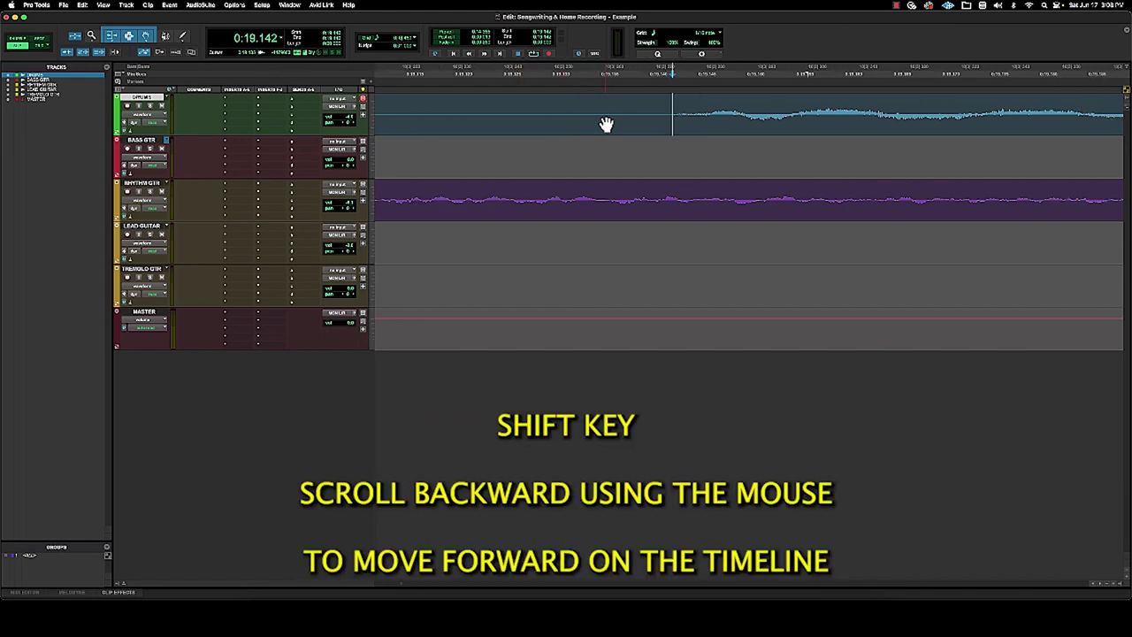
scroll(605, 124, right, 10)
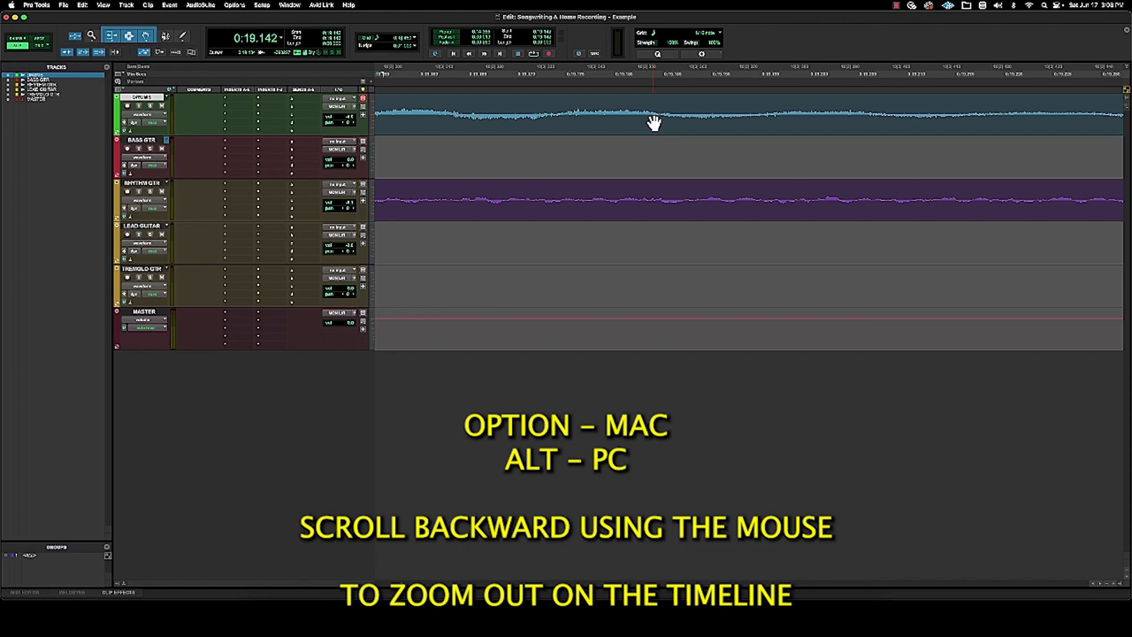
- Zoom the timeline out until the Drums, Bass, Rhythm, Lead and Tremolo clips all fit
scroll(653, 123, down, 5)
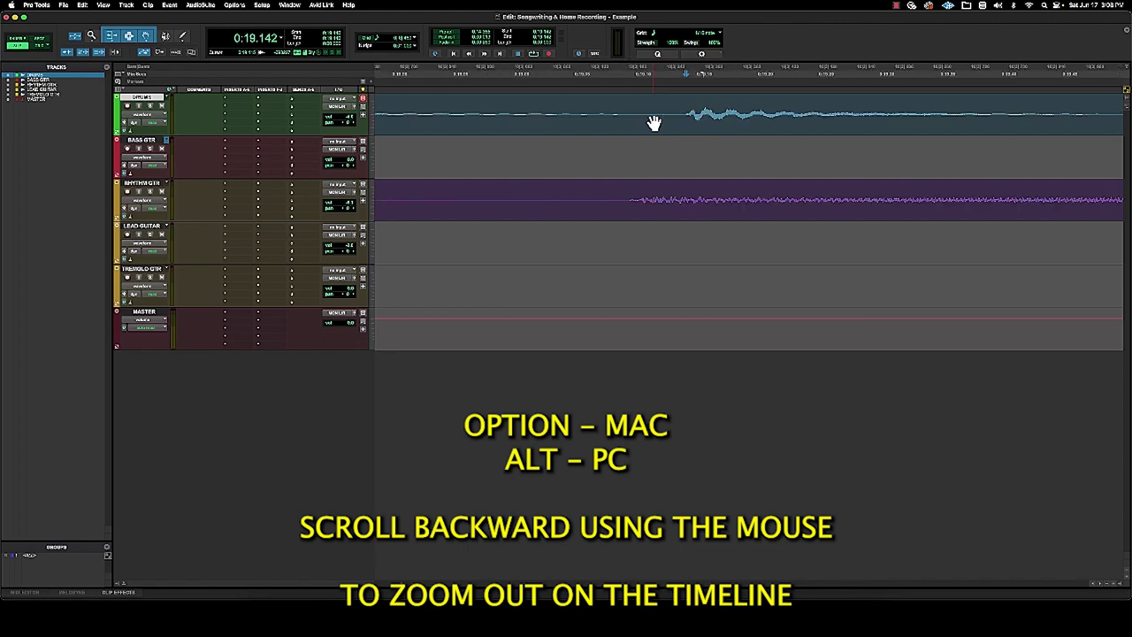
scroll(653, 123, down, 5)
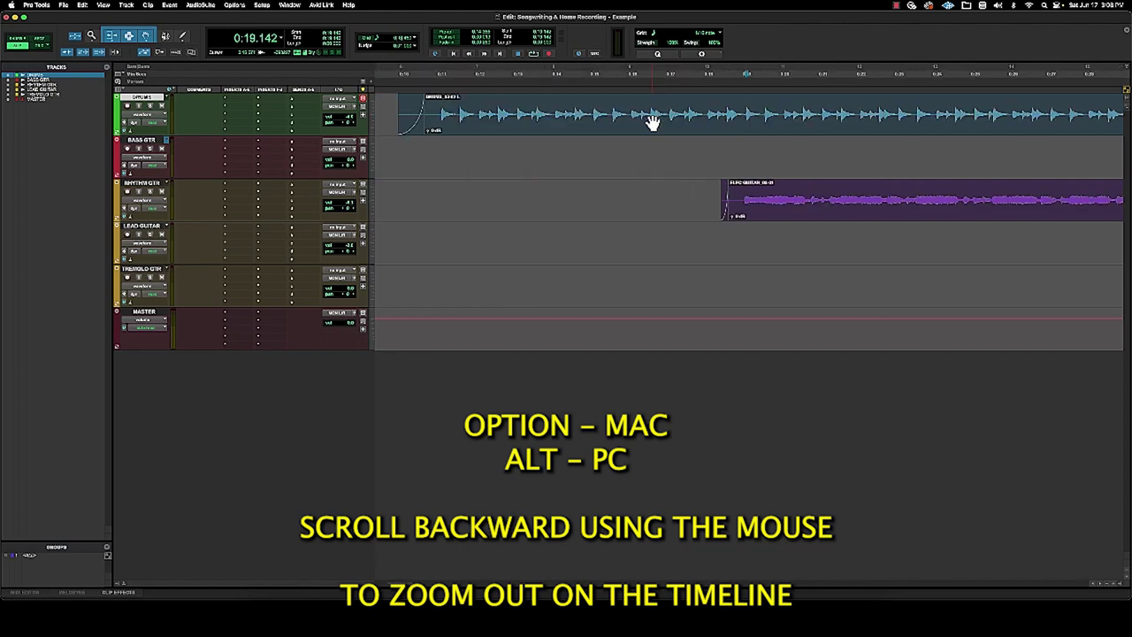
scroll(652, 122, down, 4)
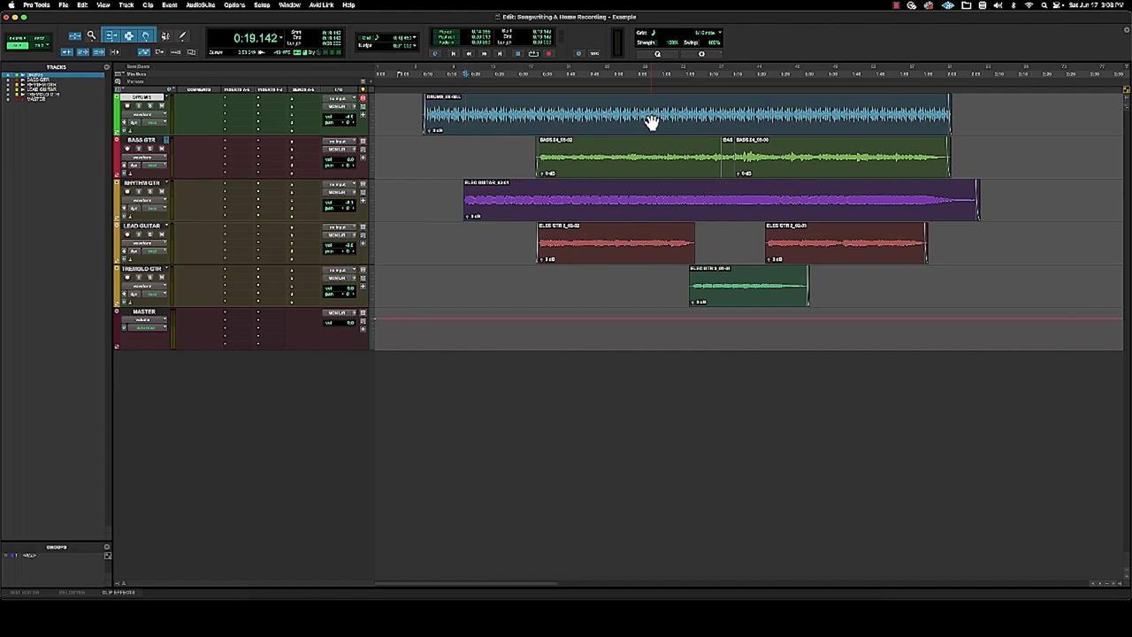
- Set the edit point in the Bass Gtr track and play back briefly from it
click(464, 151)
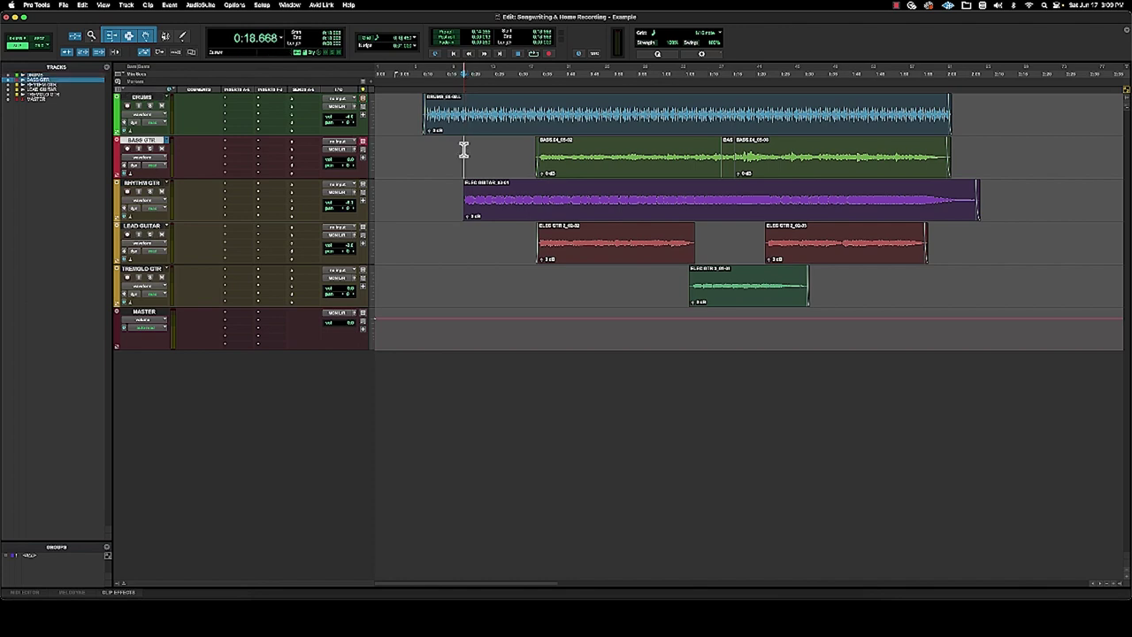
key(space)
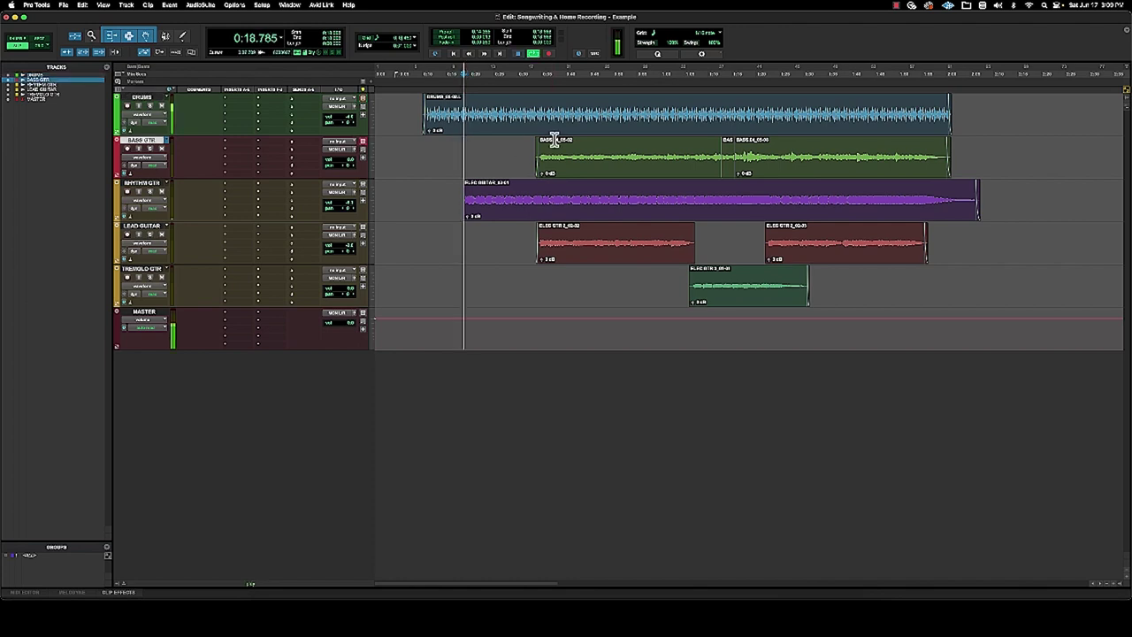
key(space)
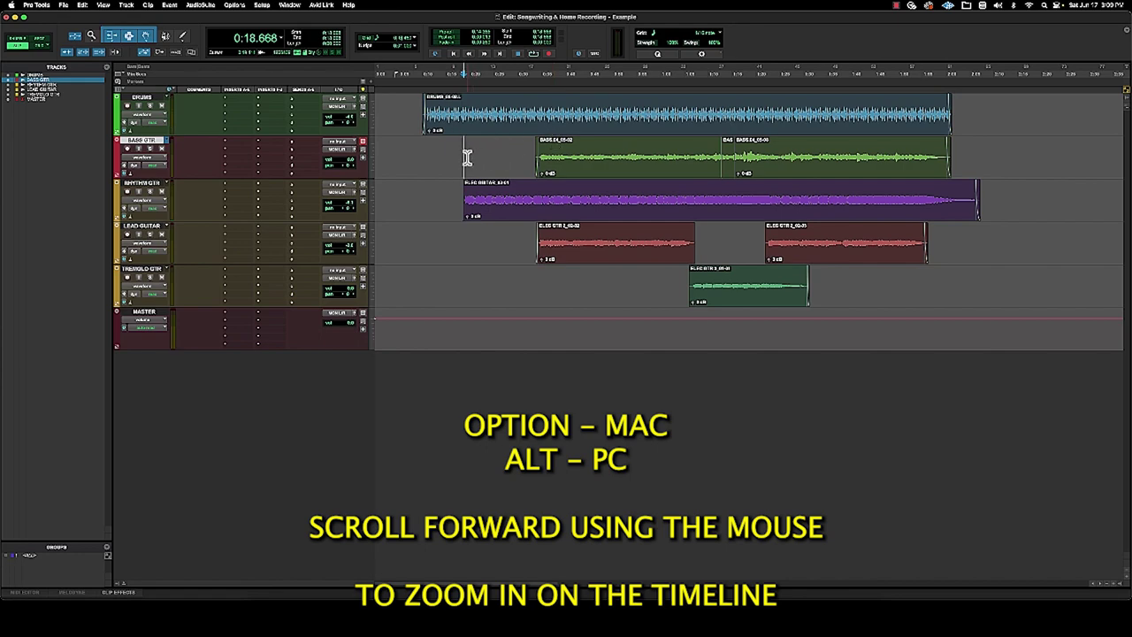
- Zoom in on the Rhythm guitar clip's start, with the edit point at 0:18.668
scroll(467, 157, up, 1)
scroll(467, 158, up, 5)
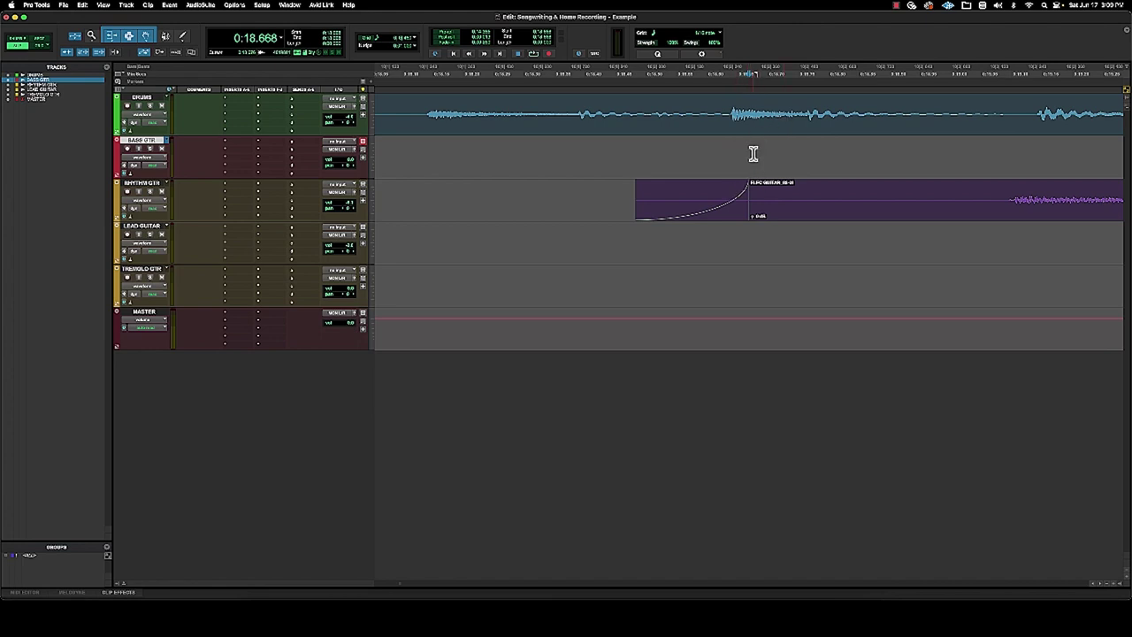
key(super+bracketright)
key(super+bracketright)
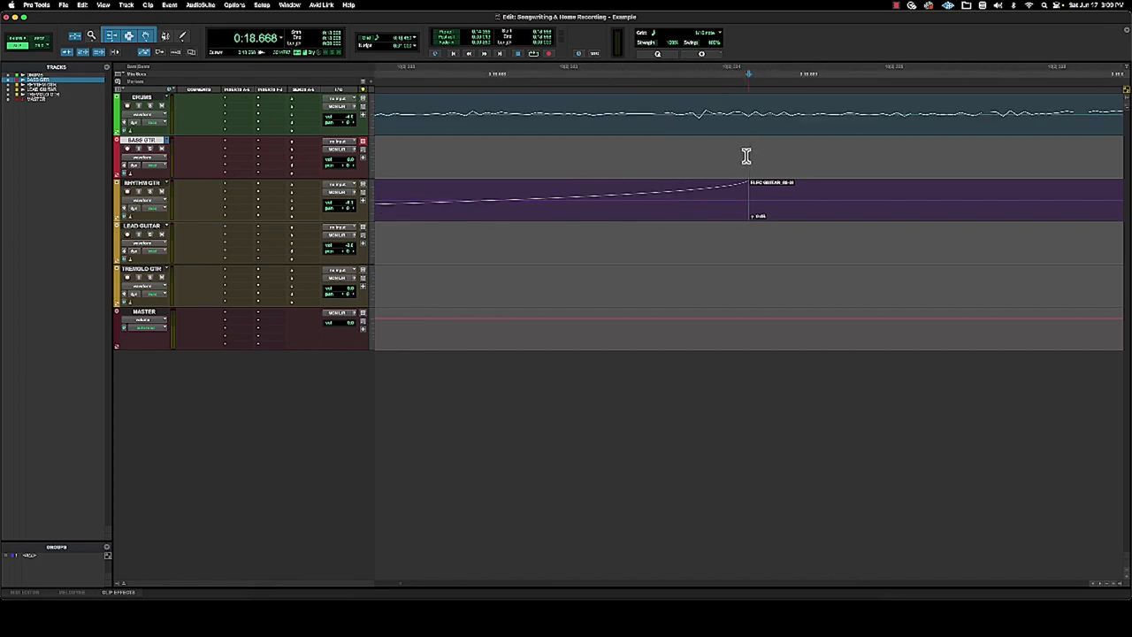
key(super+bracketleft)
key(super+bracketleft)
key(super+bracketleft)
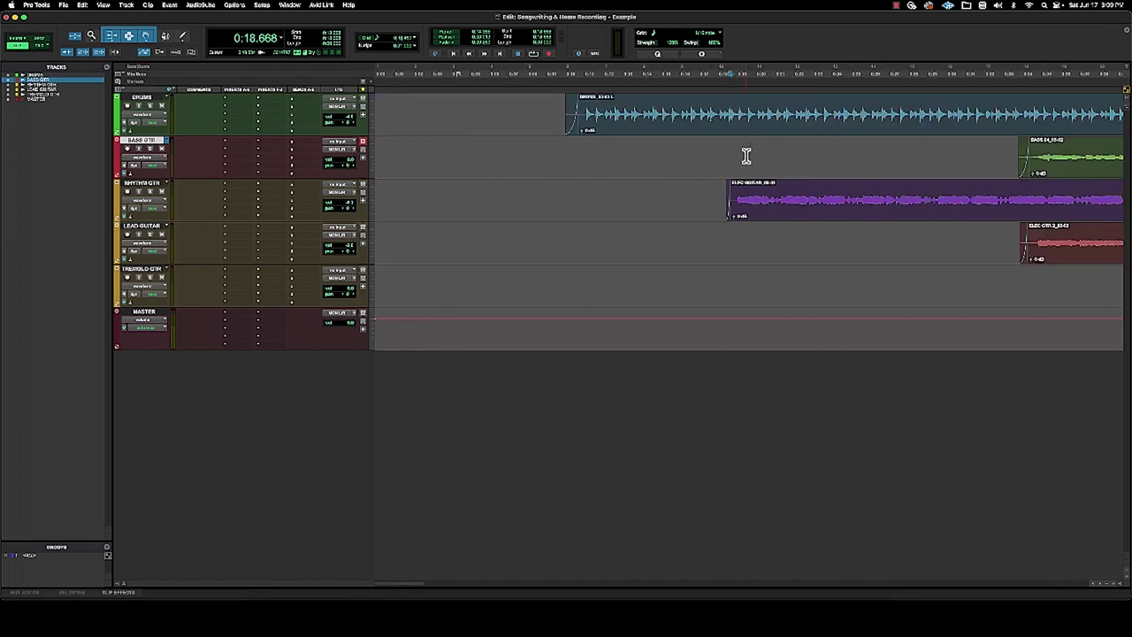
key(super+bracketleft)
key(super+bracketright)
key(super+bracketright)
key(super+bracketright)
key(super+bracketright)
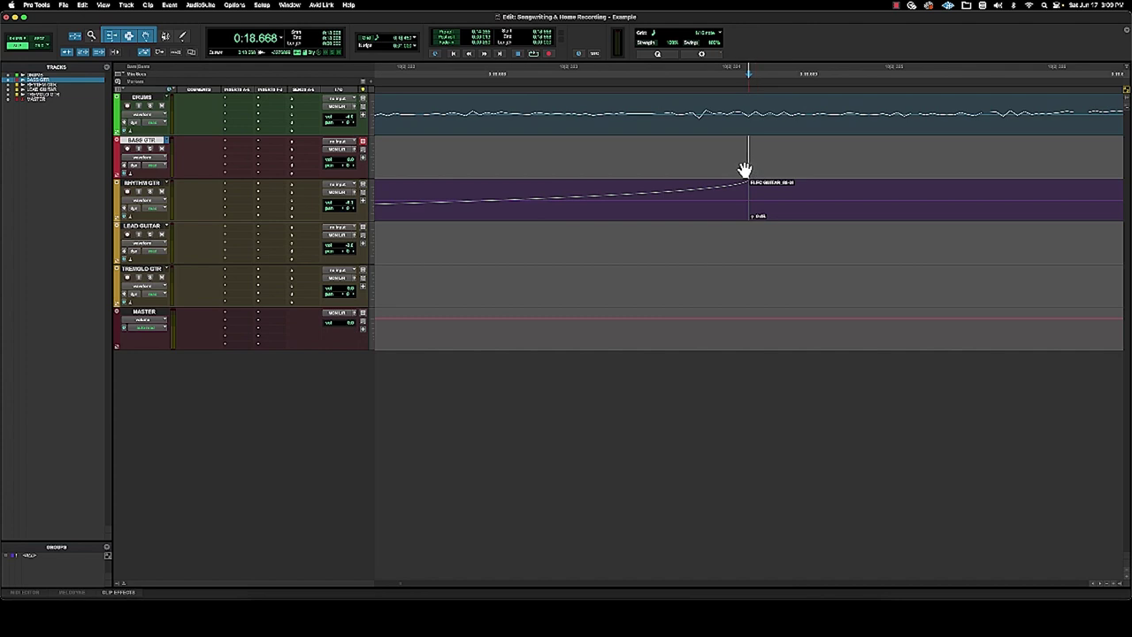
key(super+bracketleft)
key(super+bracketleft)
key(super+bracketleft)
- Trim the Rhythm guitar clip's start to adjust its fade-in
scroll(758, 190, right, 5)
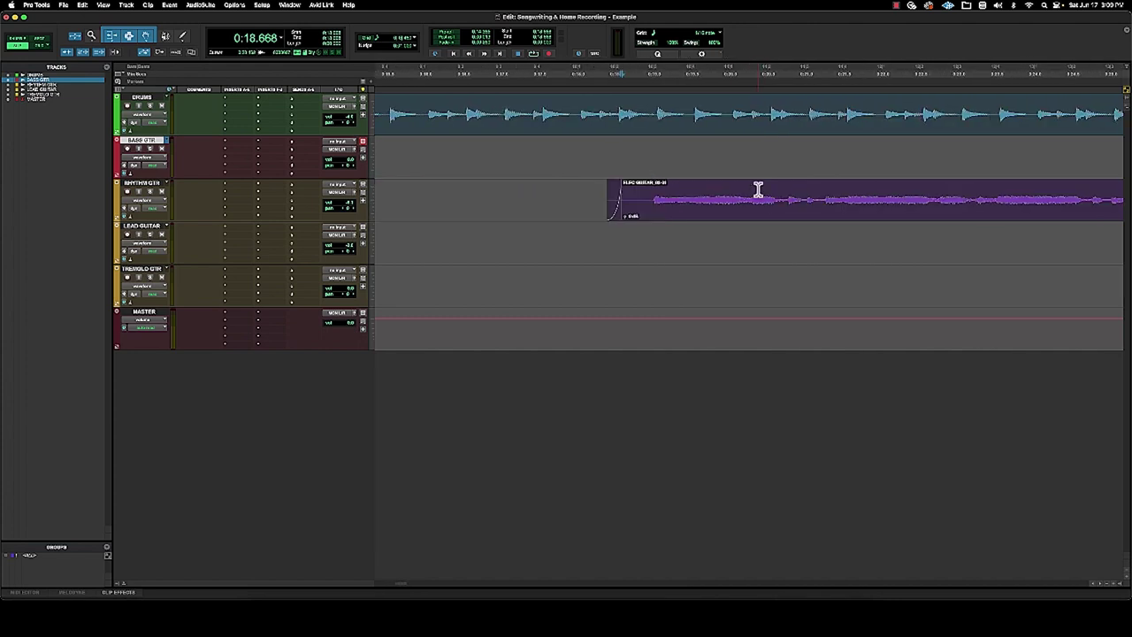
drag(603, 207, 632, 215)
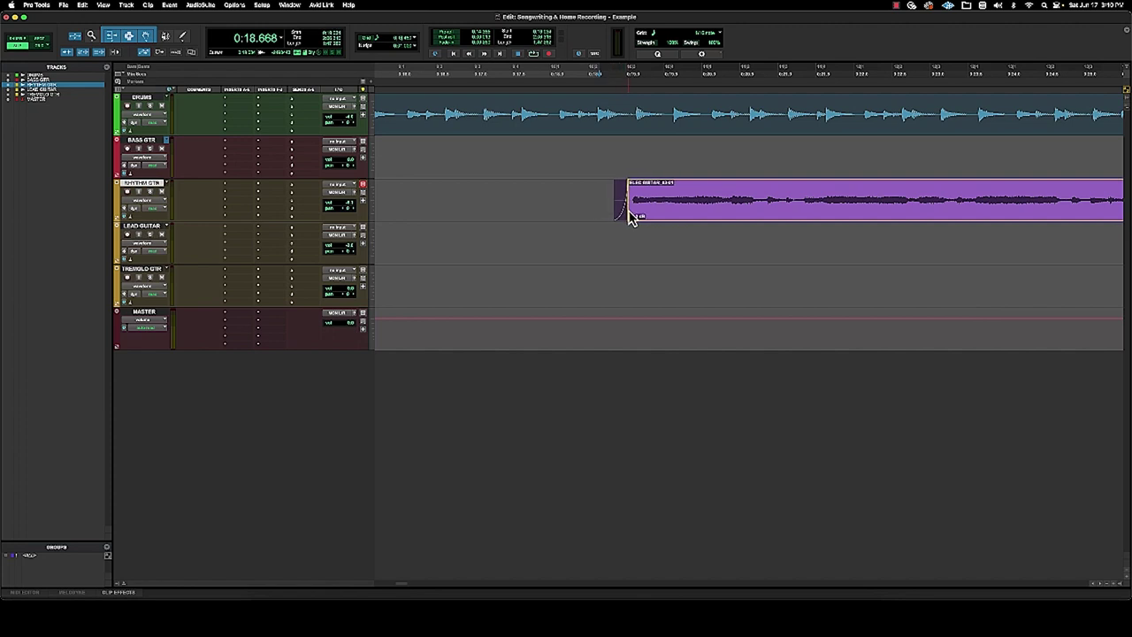
click(565, 189)
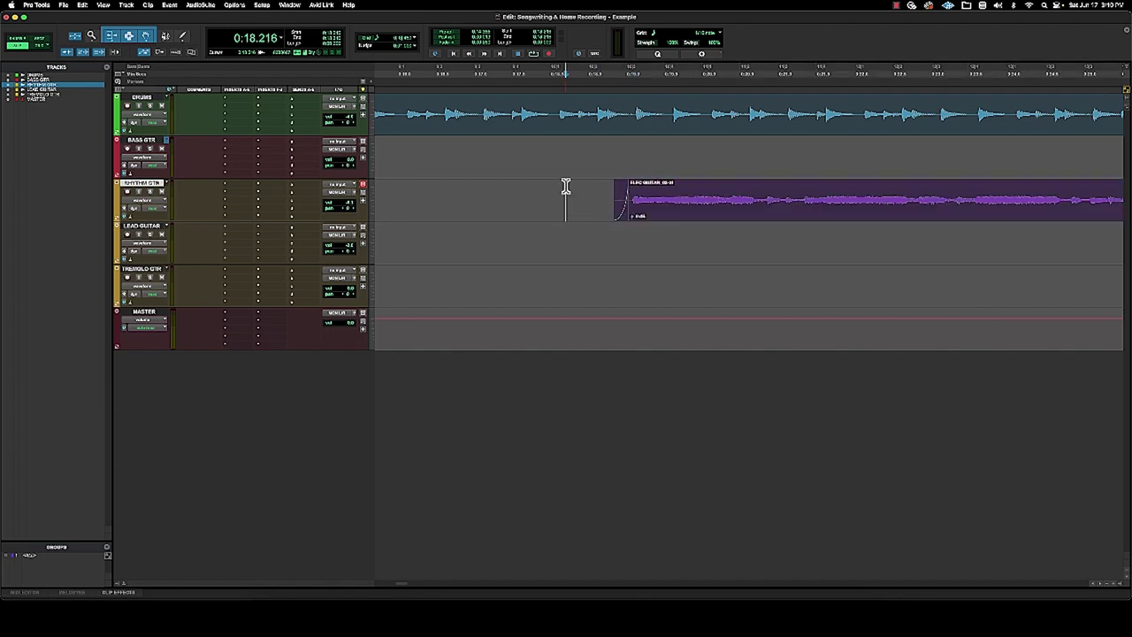
- Place the edit point in Bass Gtr at 0:20.639 and zoom to view all tracks' clips
click(618, 147)
scroll(619, 147, down, 2)
scroll(619, 147, up, 4)
scroll(620, 148, up, 5)
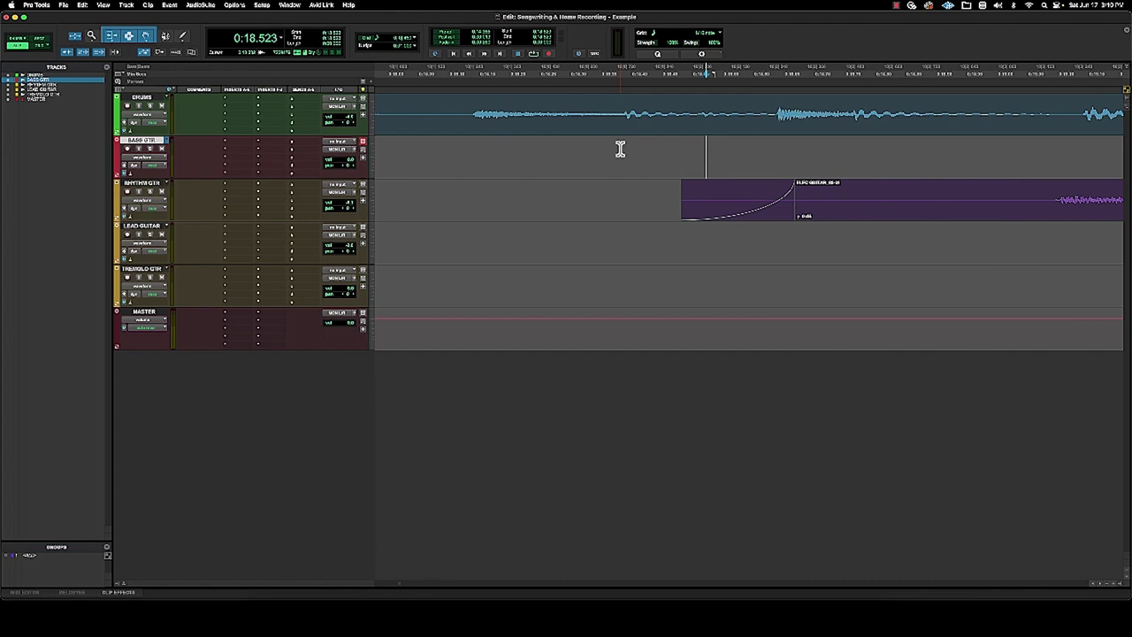
scroll(689, 144, down, 6)
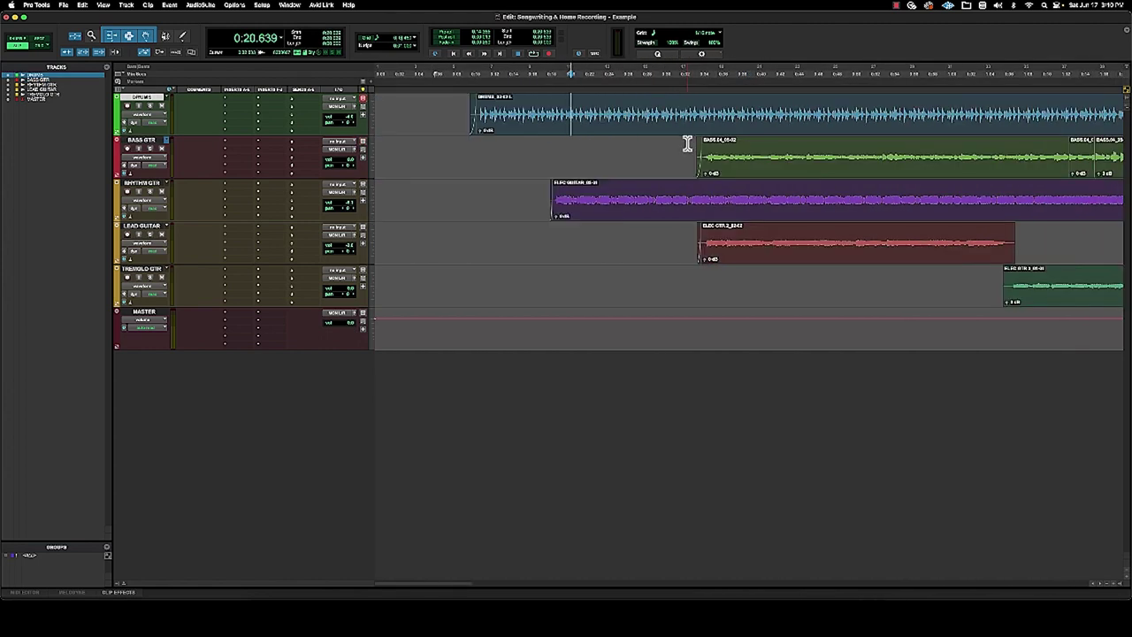
- Scroll forward to bring the later clips and the Tremolo guitar into view, then play back from 0:20.639
scroll(688, 144, right, 5)
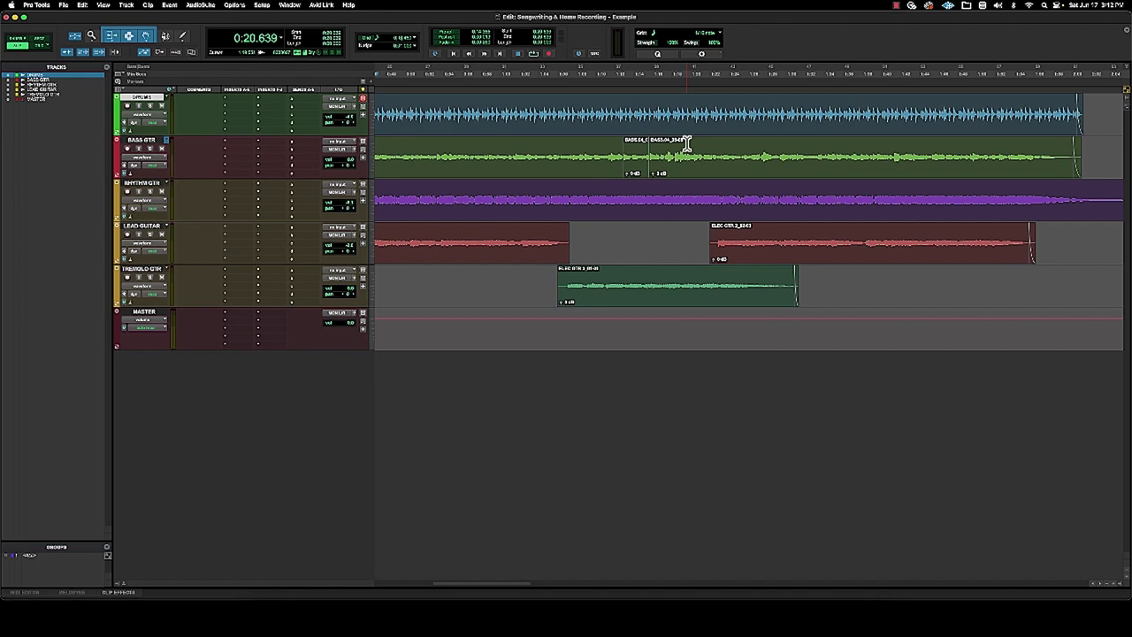
key(space)
key(space)
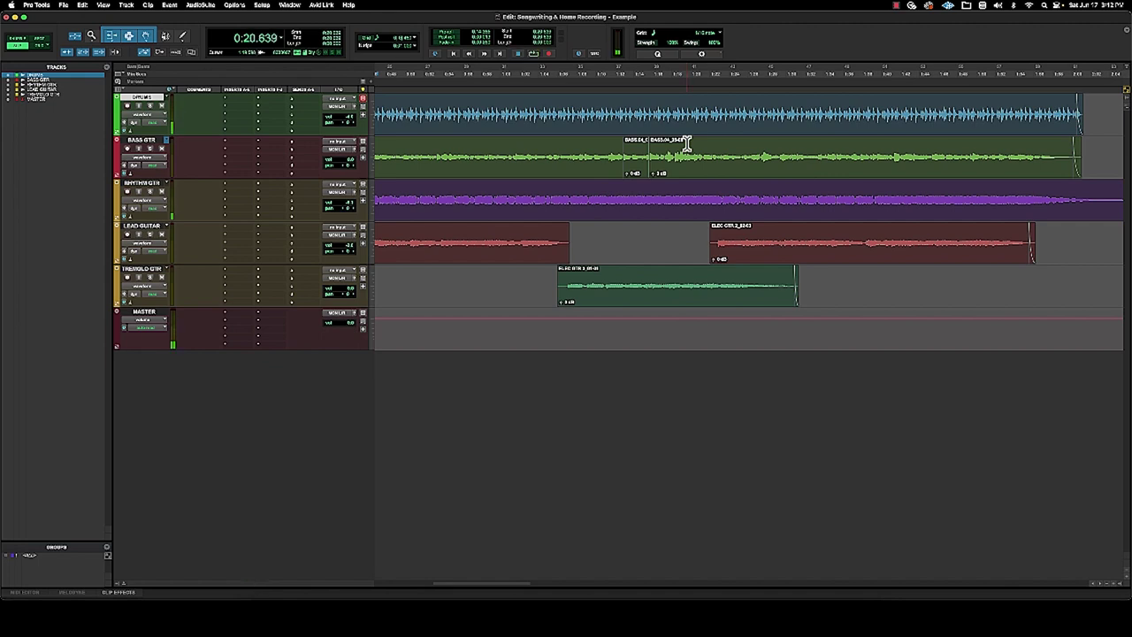